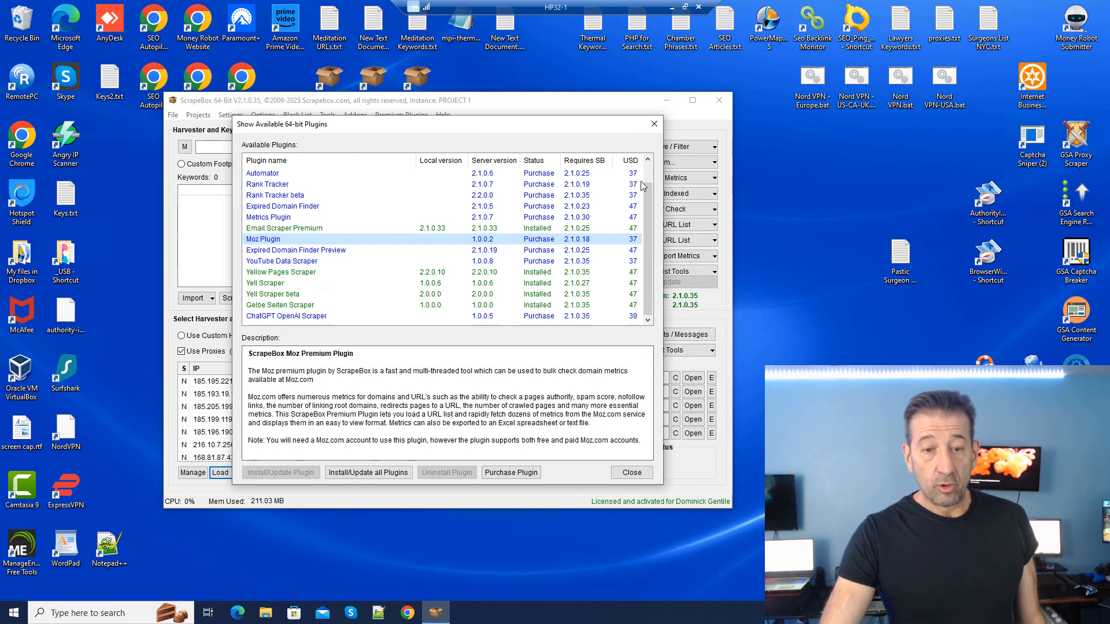
# Step: Leave the available plugins list, open the YPScraper premium plugin and reposition its window to expose the proxy list
pyautogui.click(655, 125)
pyautogui.click(409, 118)
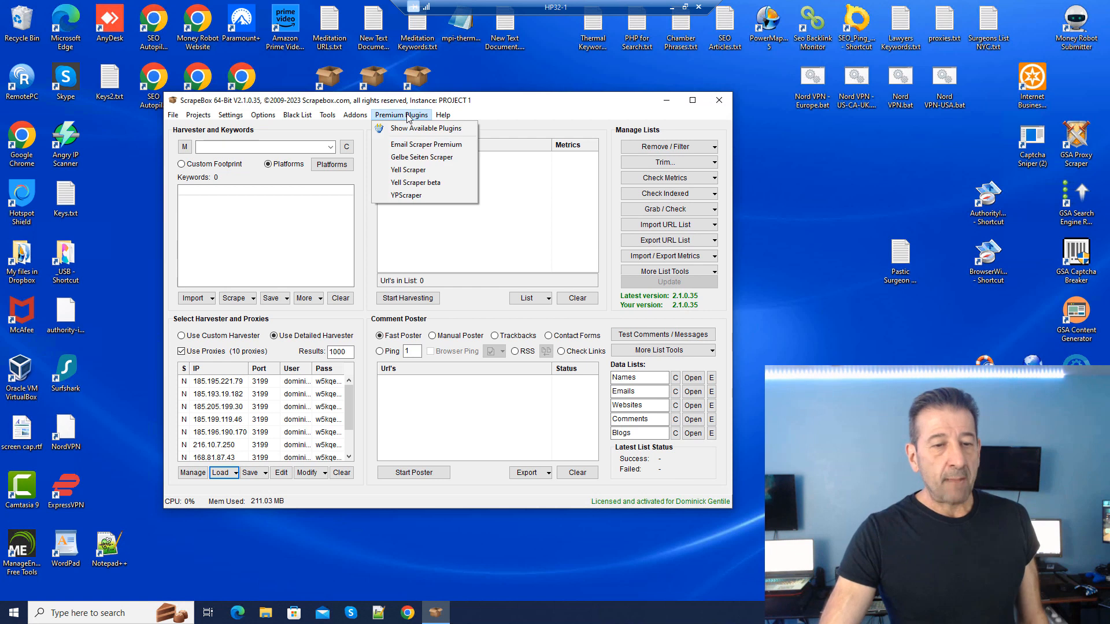
pyautogui.click(415, 197)
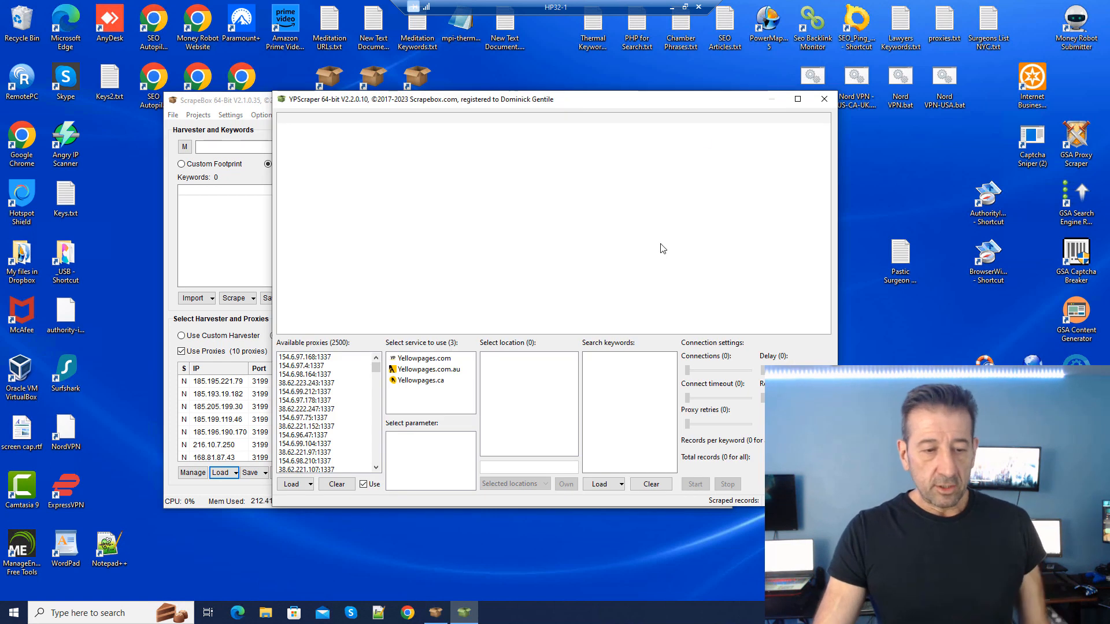
pyautogui.moveTo(650, 102); pyautogui.dragTo(765, 93)
pyautogui.moveTo(564, 92); pyautogui.dragTo(552, 105)
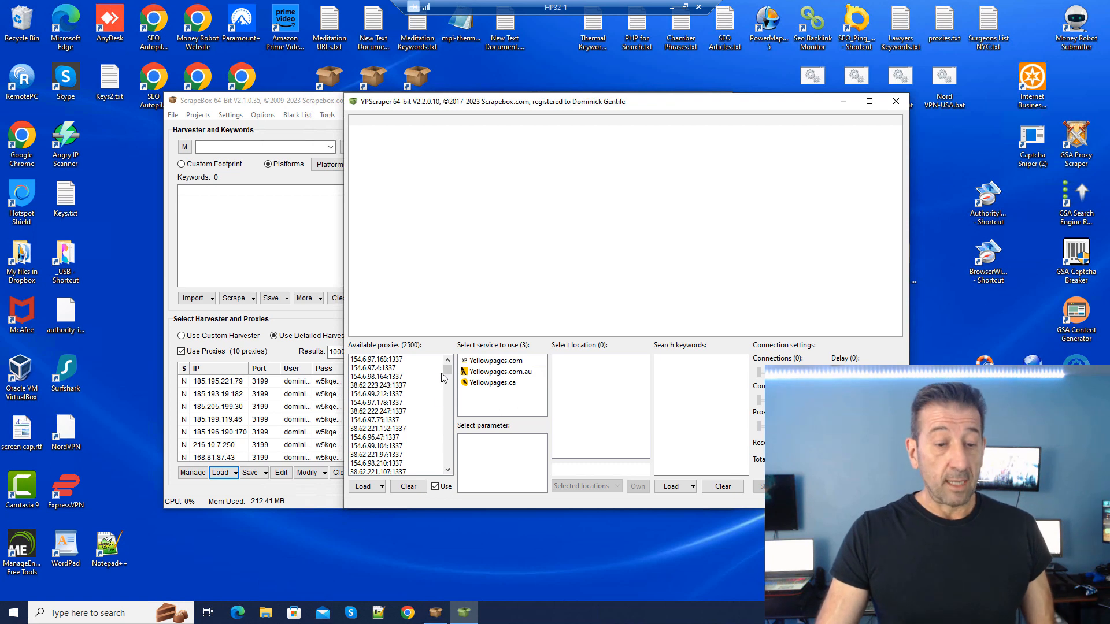
pyautogui.moveTo(447, 370)
pyautogui.mouseDown()
pyautogui.moveTo(446, 479)
pyautogui.moveTo(448, 367)
pyautogui.mouseUp()
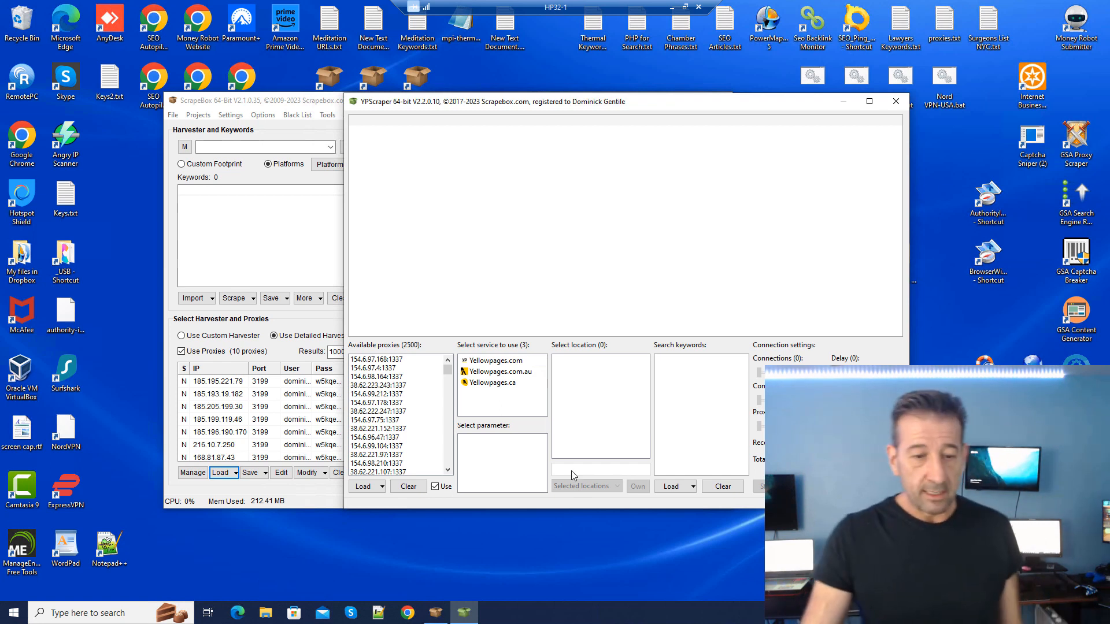
# Step: Select Yellowpages.com as the service to scrape and look through its list of locations
pyautogui.click(480, 362)
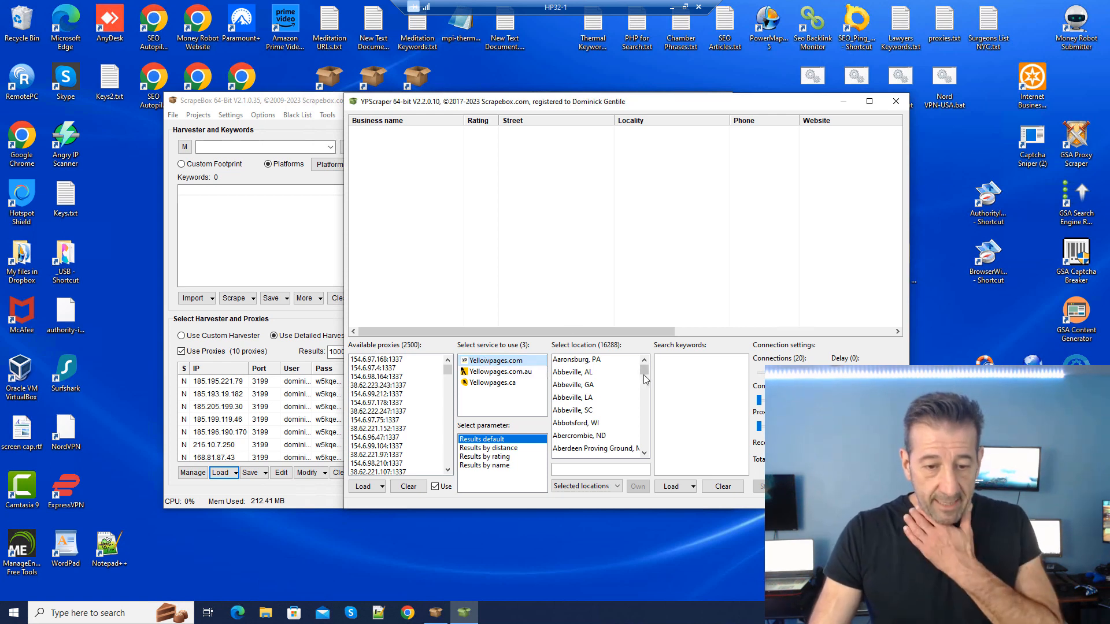
pyautogui.moveTo(644, 374)
pyautogui.mouseDown()
pyautogui.moveTo(649, 460)
pyautogui.moveTo(652, 357)
pyautogui.mouseUp()
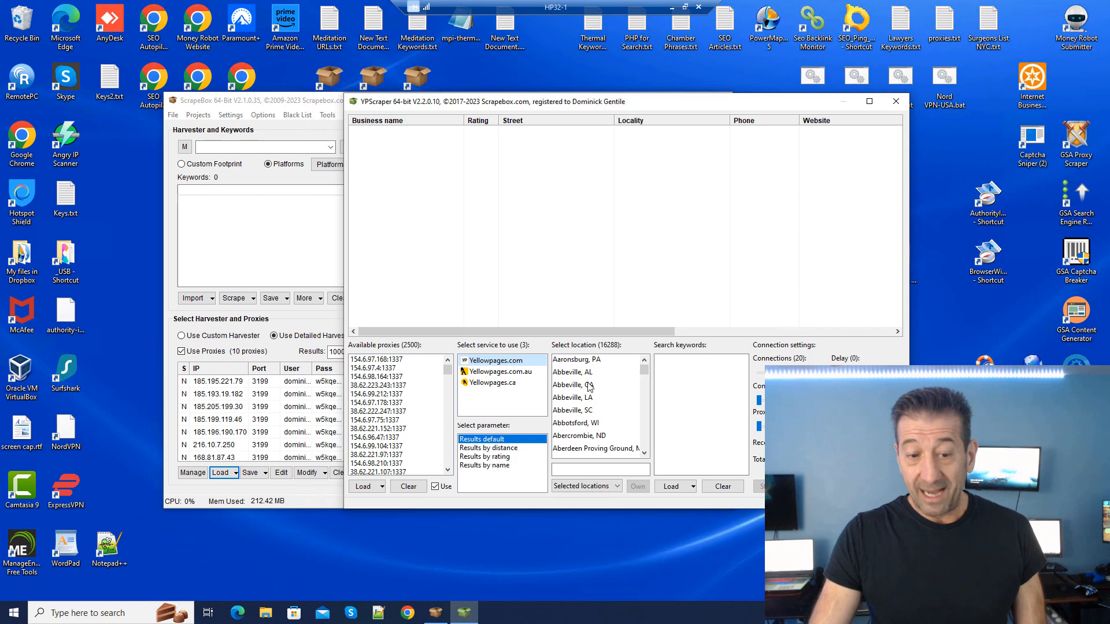
pyautogui.scroll(-4, 592, 405)
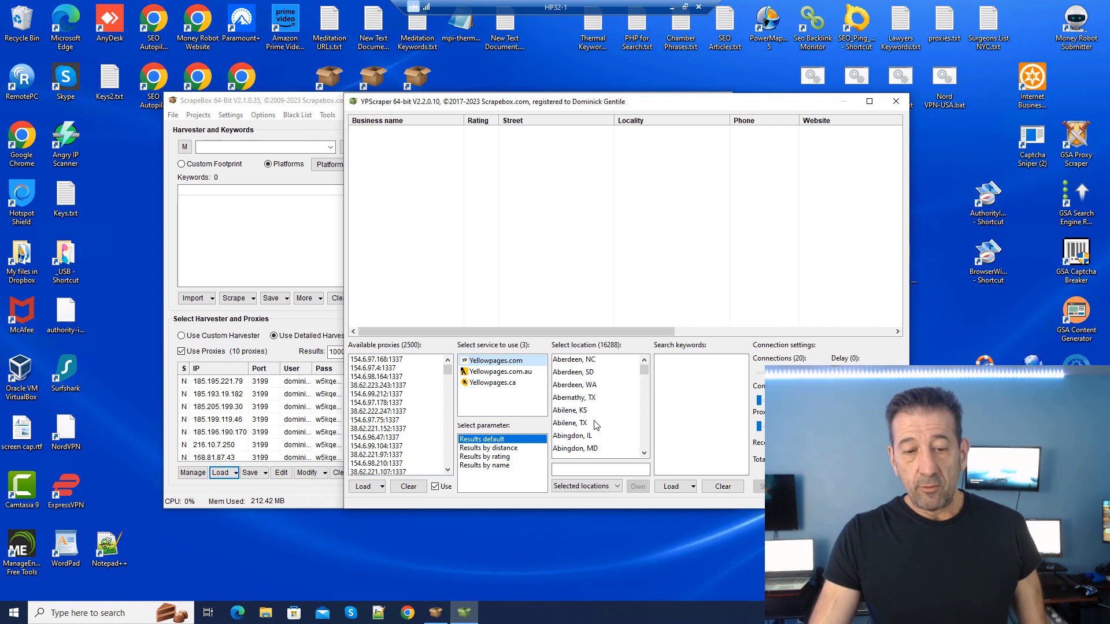
pyautogui.scroll(-2, 595, 425)
pyautogui.scroll(-2, 586, 420)
pyautogui.scroll(-4, 581, 421)
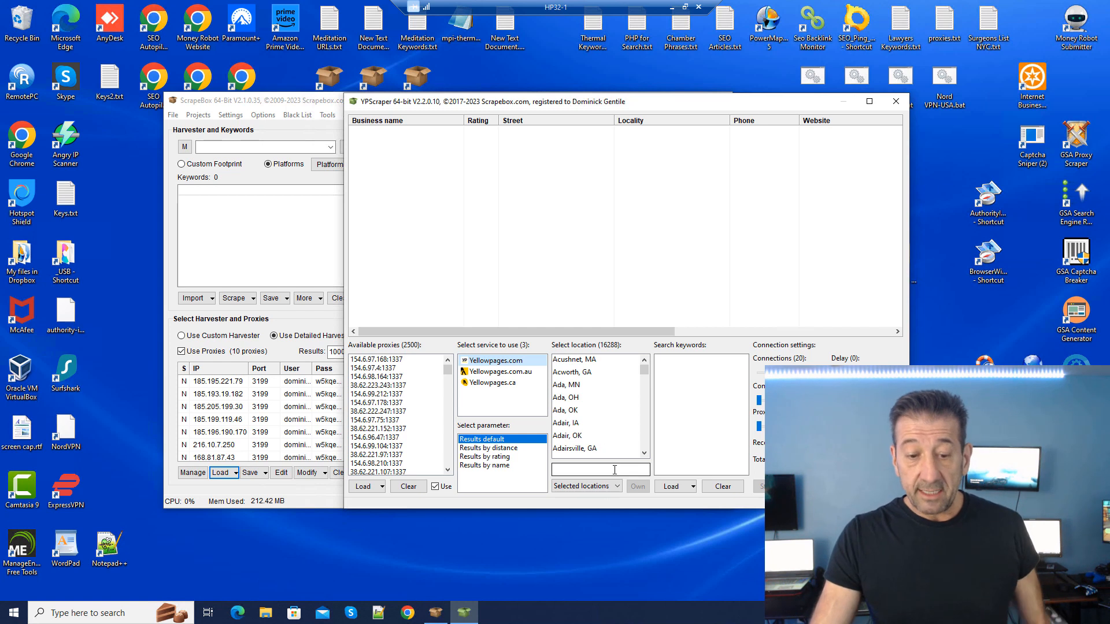
# Step: Set the location scope of the scrape to All locations
pyautogui.click(602, 486)
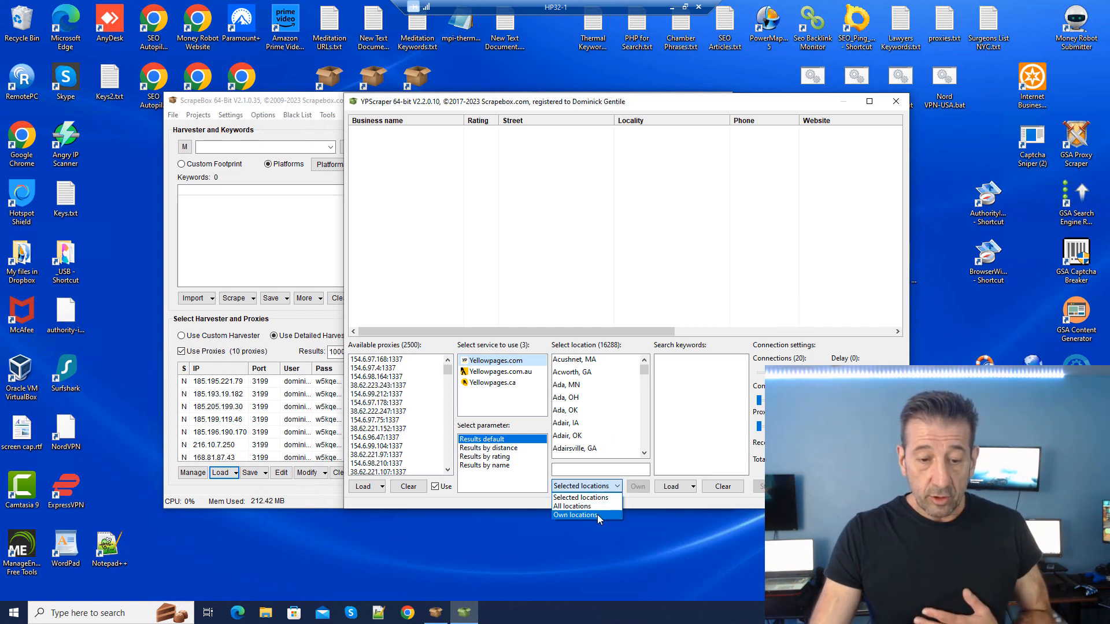
pyautogui.click(598, 514)
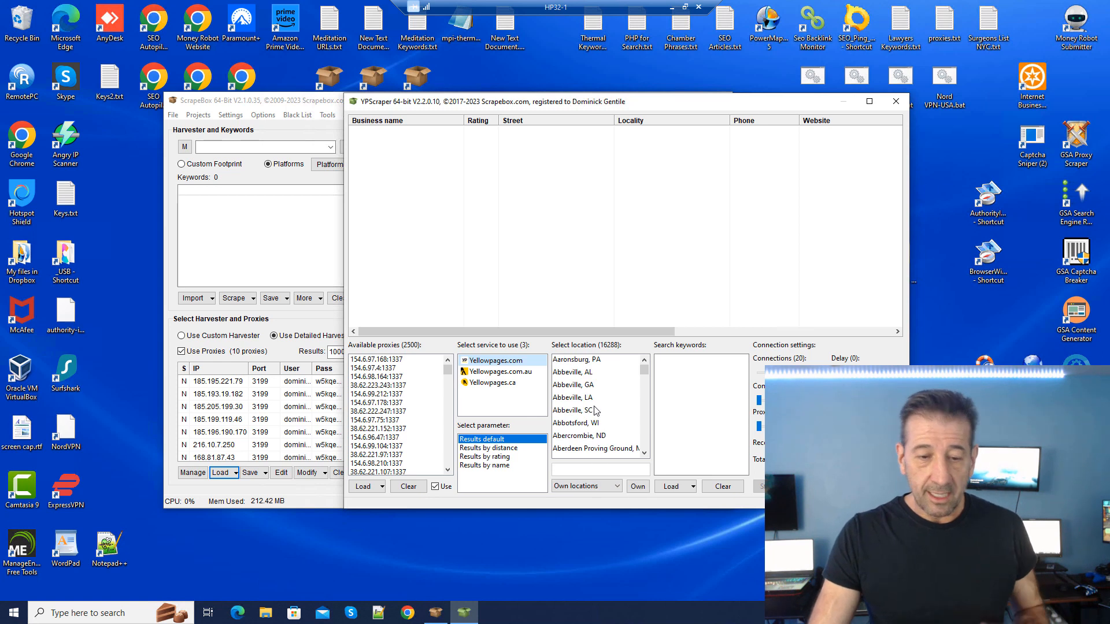
pyautogui.click(605, 491)
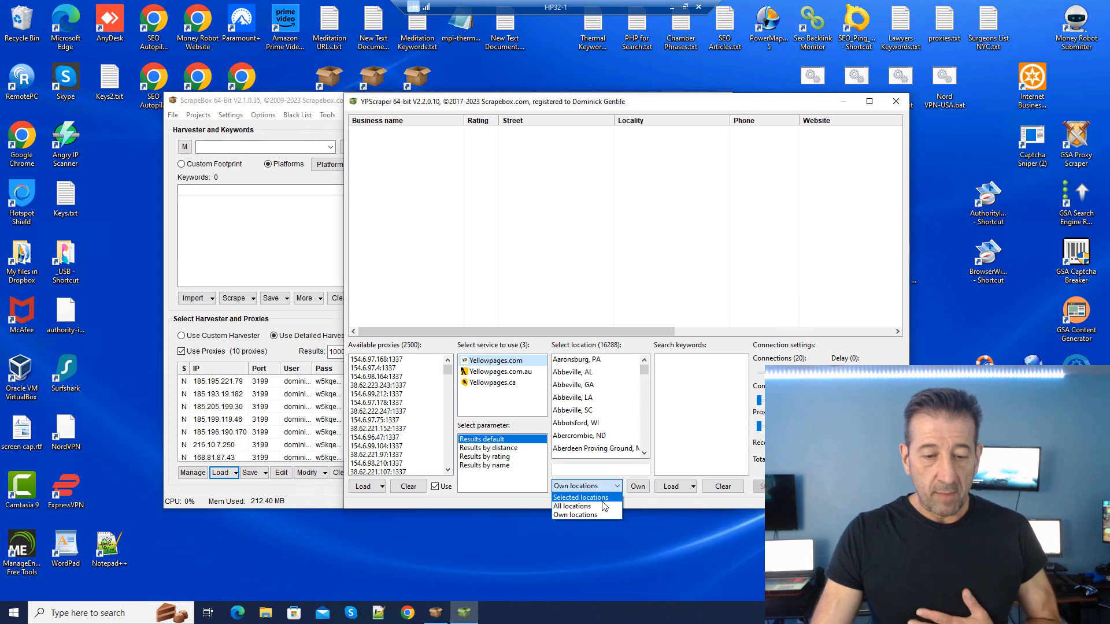
pyautogui.click(598, 507)
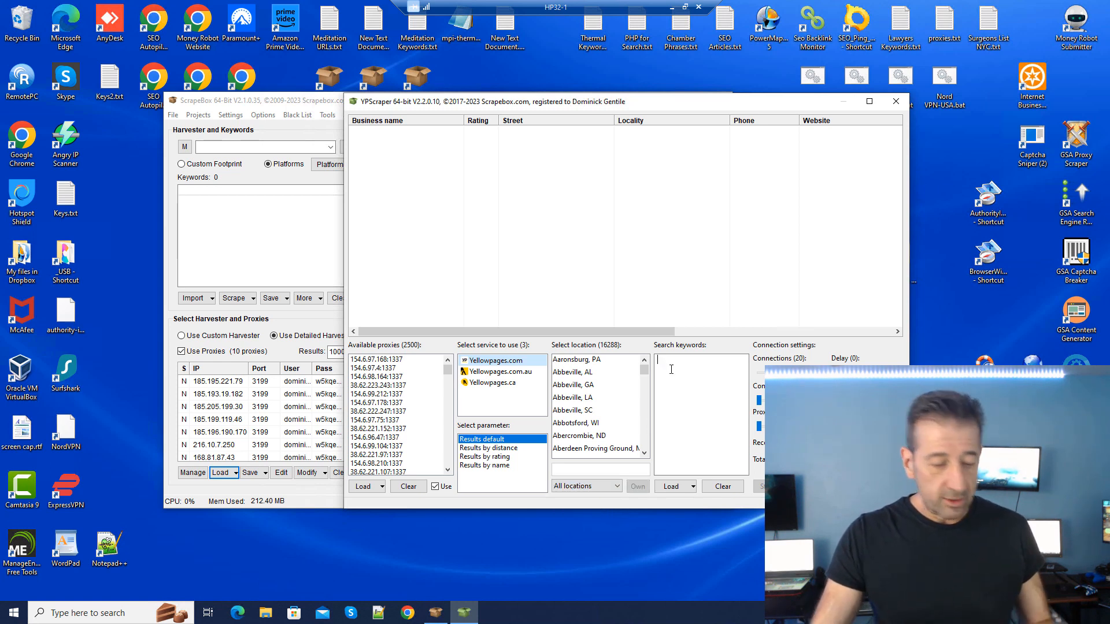
# Step: Enter Plastic Surgeons and Cosmetic Surgeons as search keywords on separate lines
pyautogui.write('Plastic S')
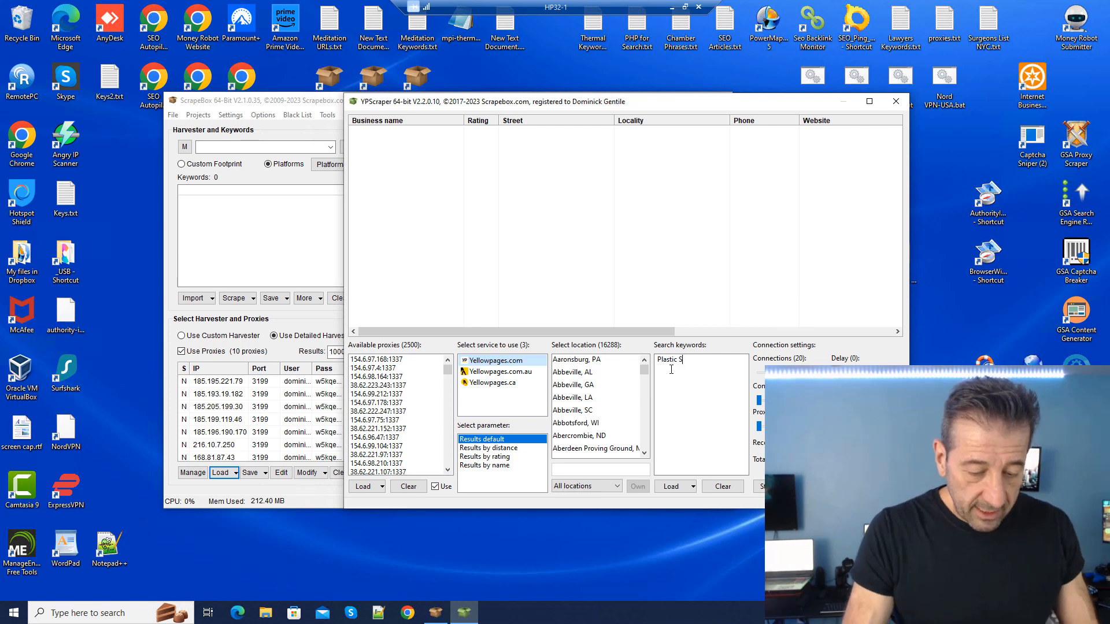
pyautogui.write('urgeons ')
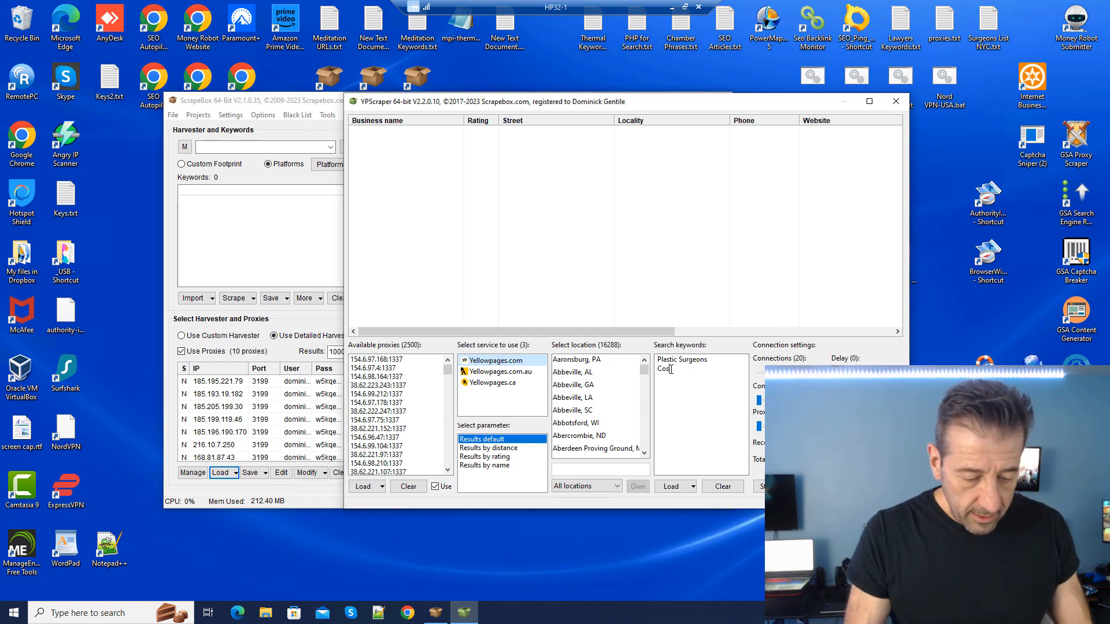
pyautogui.write('Cosmetic ')
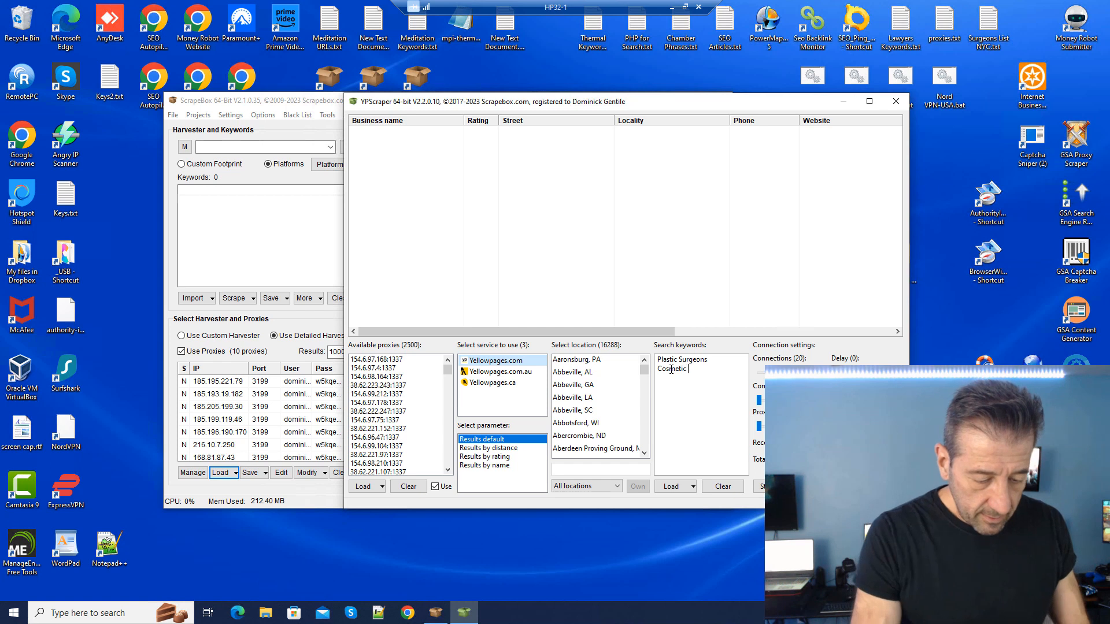
pyautogui.write('Surgeons')
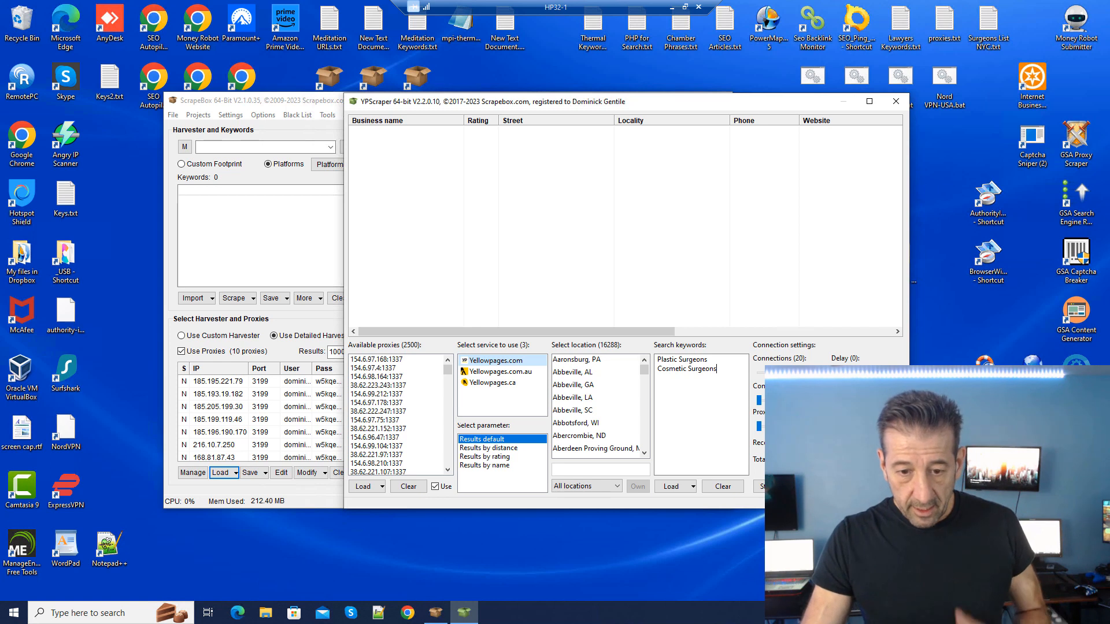
# Step: Set the number of connections to 30 and start the Yellowpages.com scrape
pyautogui.moveTo(768, 373); pyautogui.dragTo(772, 372)
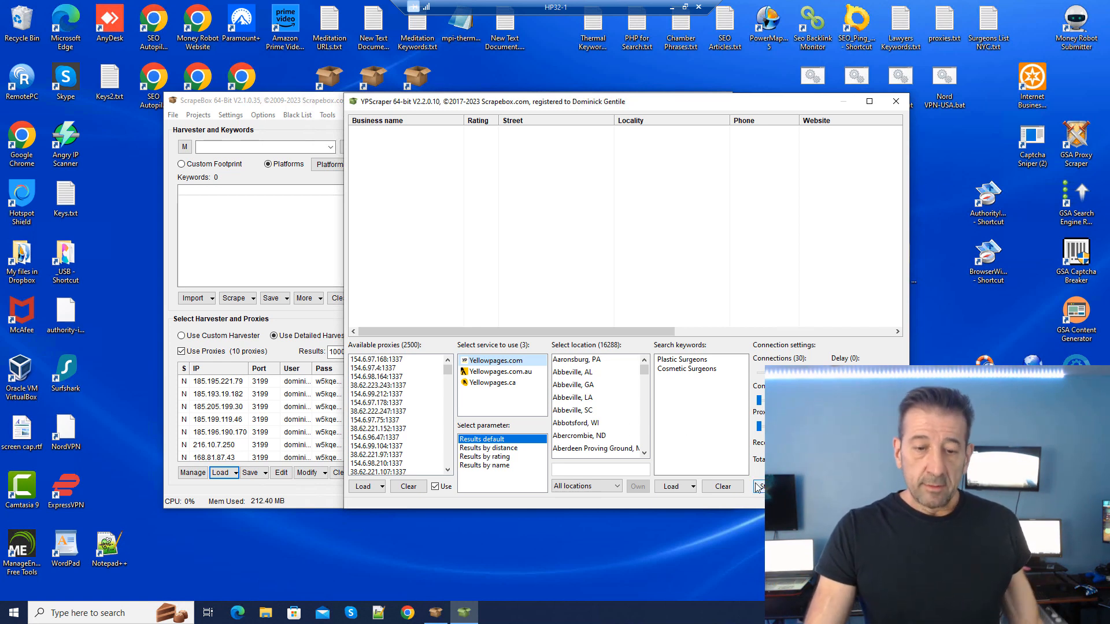
pyautogui.moveTo(448, 370); pyautogui.dragTo(647, 455)
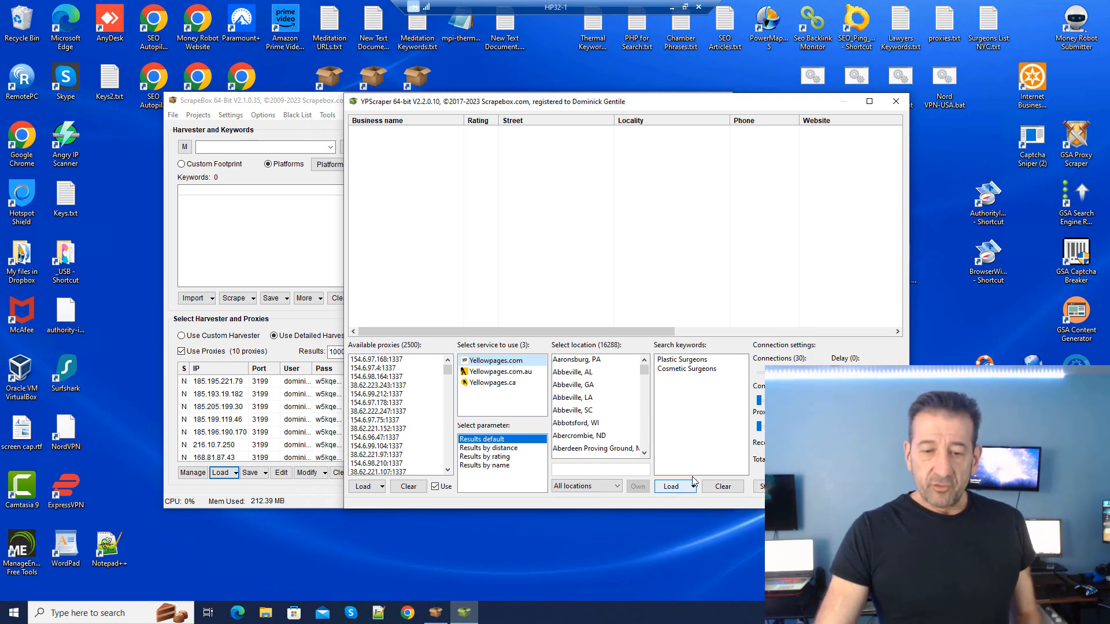
pyautogui.click(759, 486)
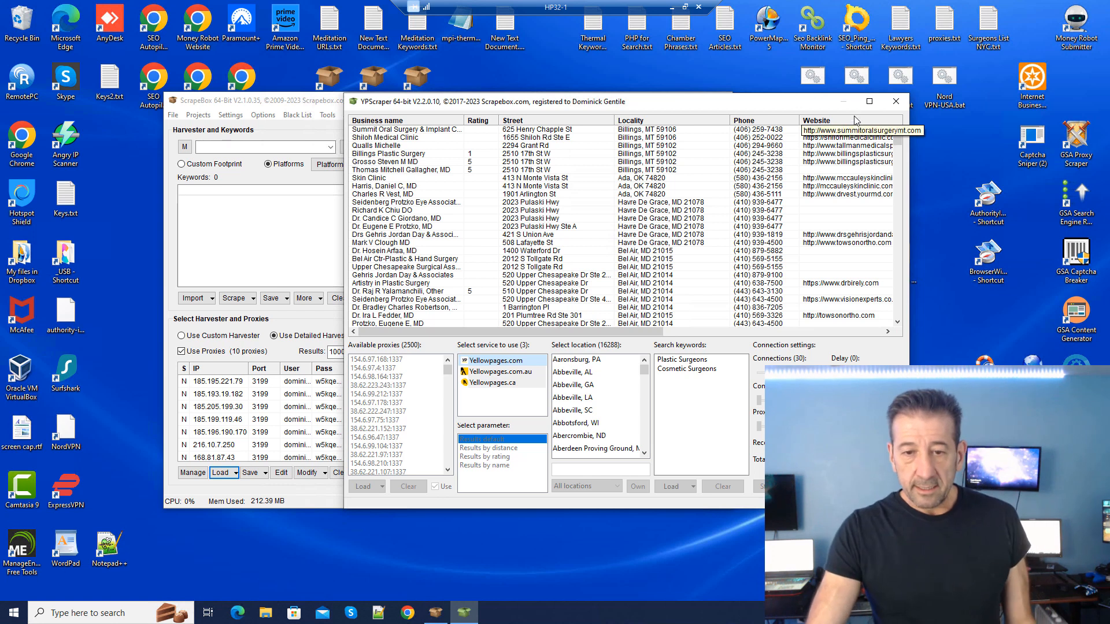
# Step: Enlarge the results view and examine the scraped business records, including their addresses, phone numbers, websites and categories
pyautogui.click(868, 102)
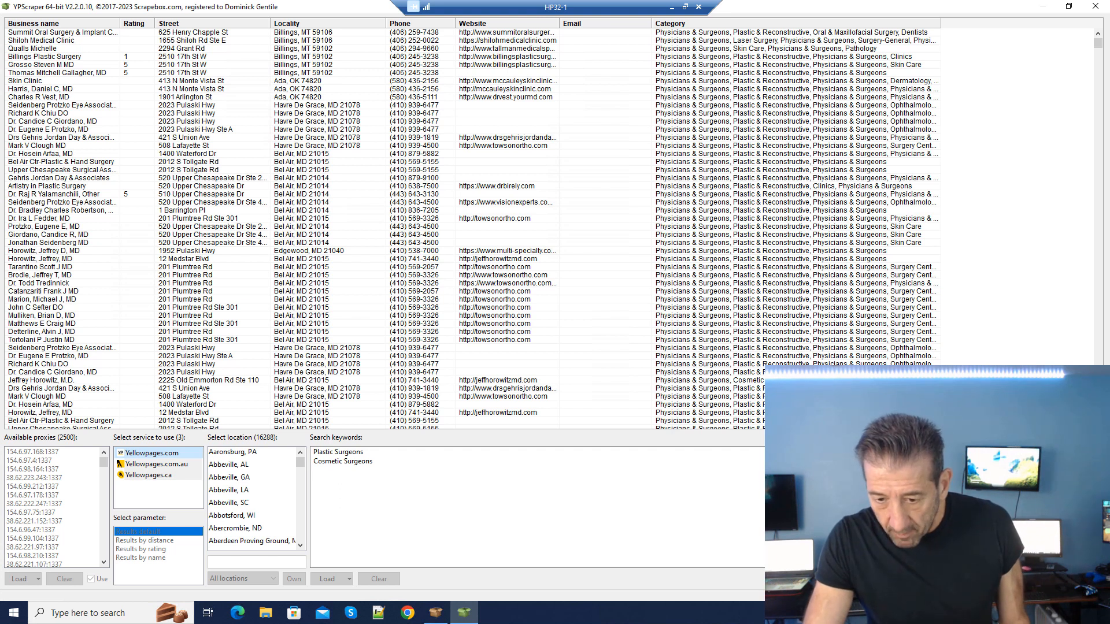
pyautogui.moveTo(1098, 47); pyautogui.dragTo(1098, 428)
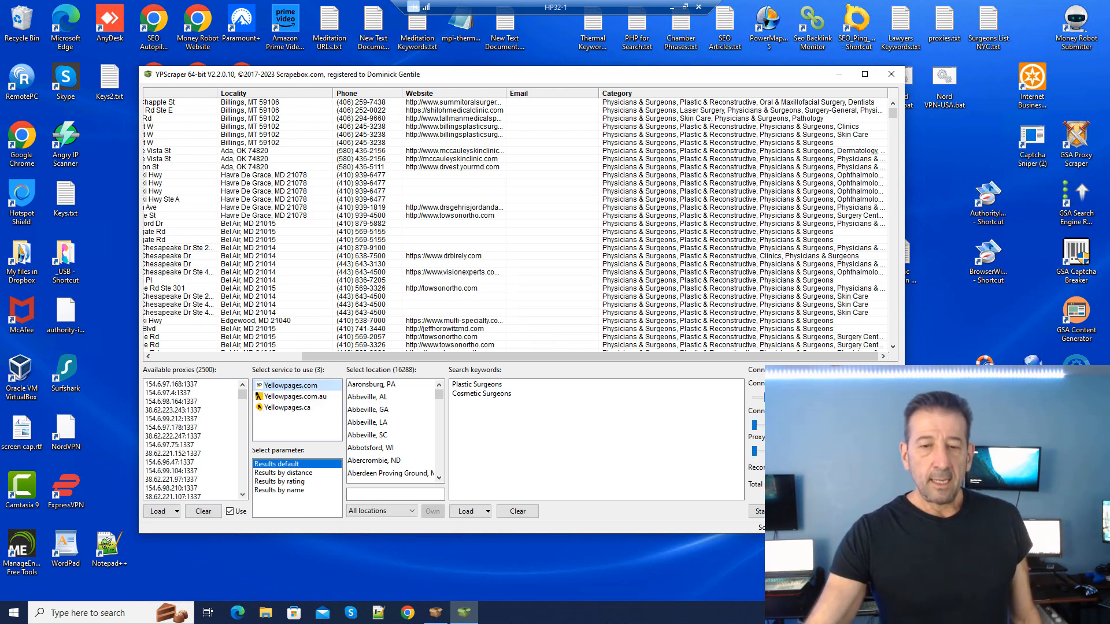
pyautogui.moveTo(471, 356); pyautogui.dragTo(324, 357)
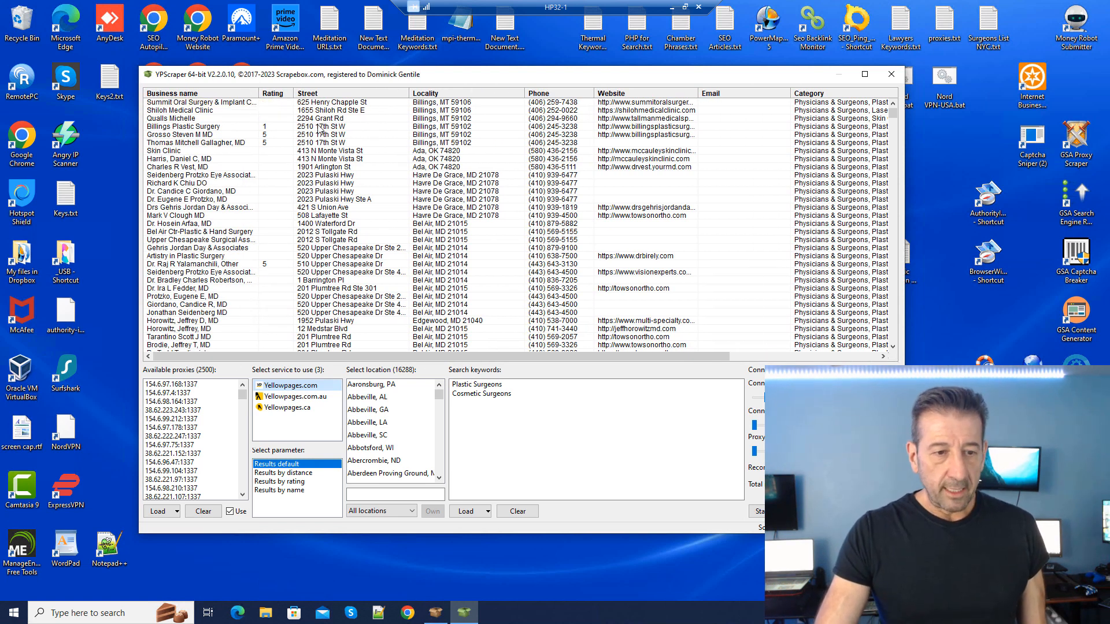
pyautogui.moveTo(383, 360); pyautogui.dragTo(322, 349)
pyautogui.scroll(-2, 302, 181)
pyautogui.scroll(2, 250, 193)
pyautogui.scroll(-3, 309, 214)
pyautogui.scroll(3, 520, 245)
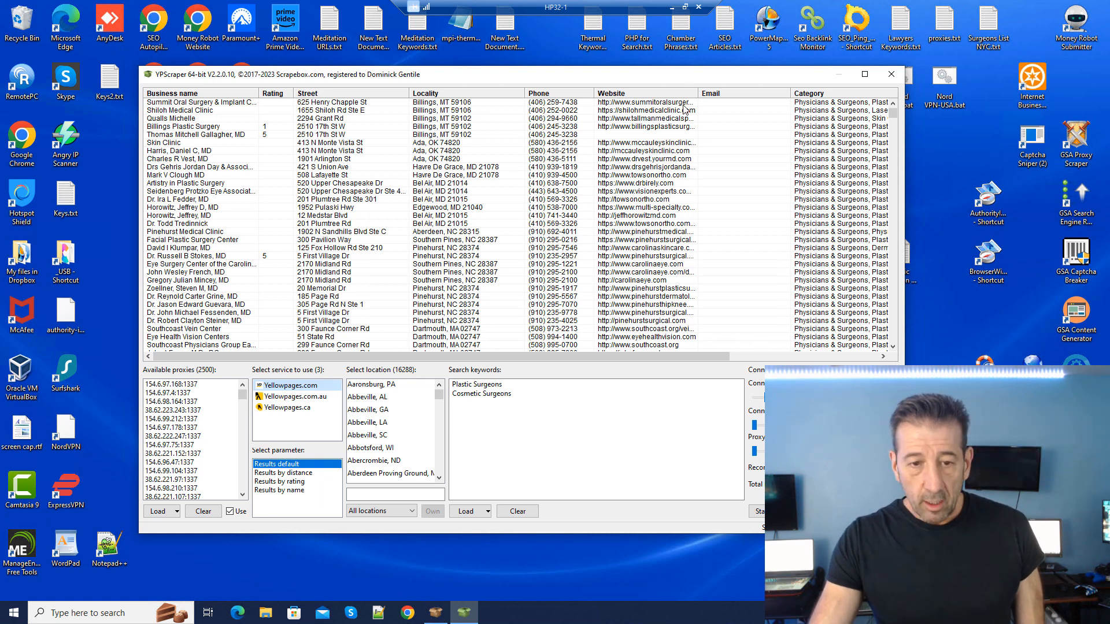
# Step: Start exporting the scraped records as an Excel 2007 file and browse to the Windows (C:) drive
pyautogui.moveTo(673, 74); pyautogui.dragTo(656, 13)
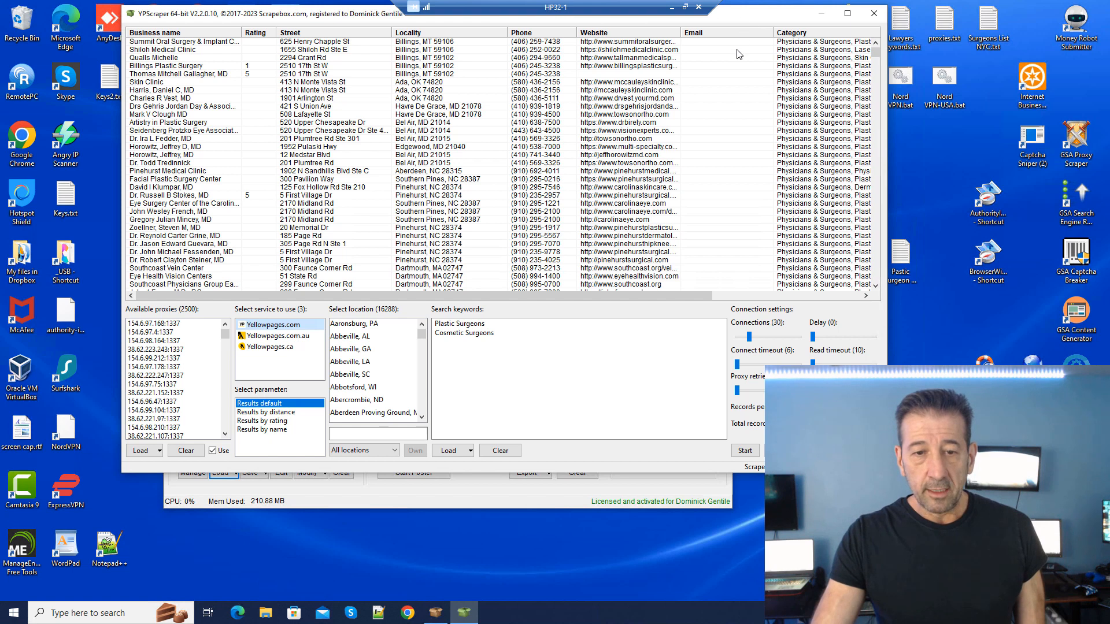
pyautogui.moveTo(742, 15); pyautogui.dragTo(738, 76)
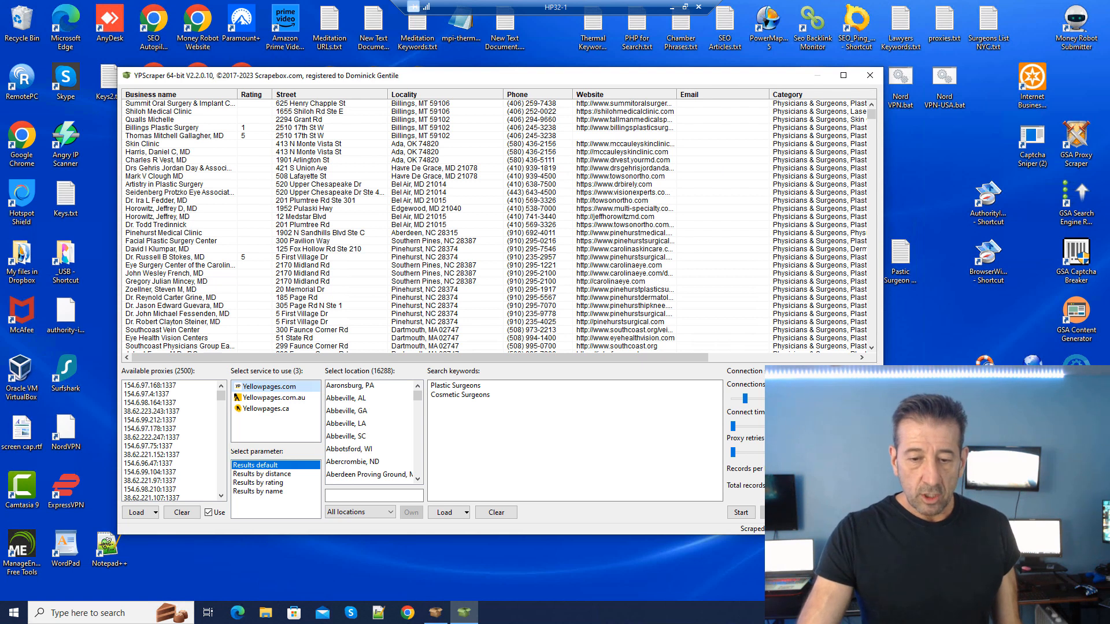
pyautogui.click(818, 515)
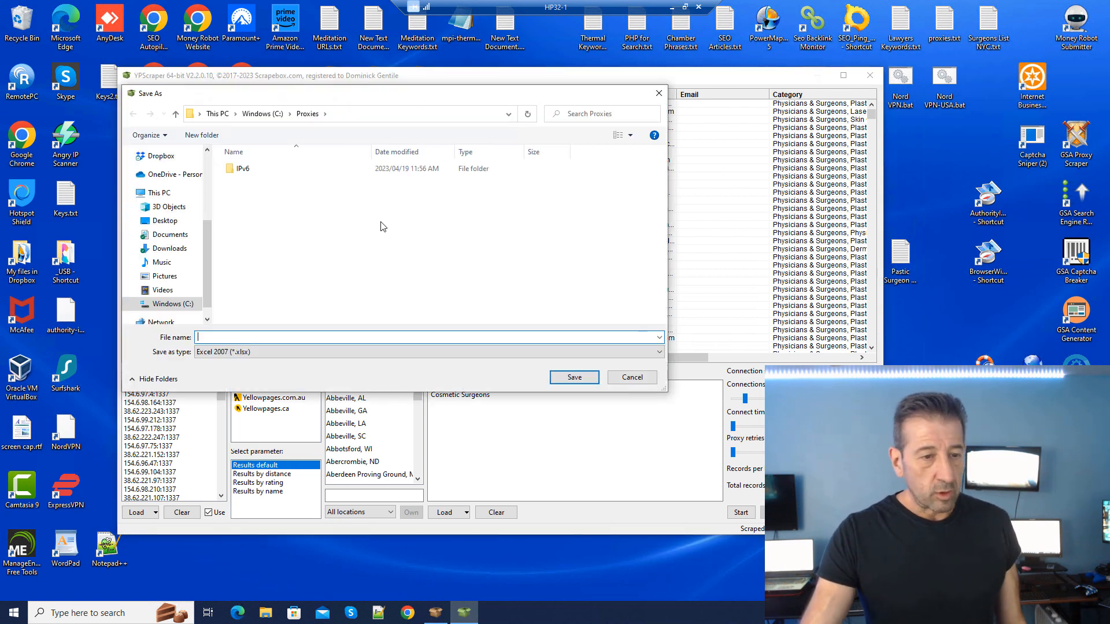
pyautogui.click(275, 115)
pyautogui.scroll(-5, 280, 249)
pyautogui.scroll(3, 255, 212)
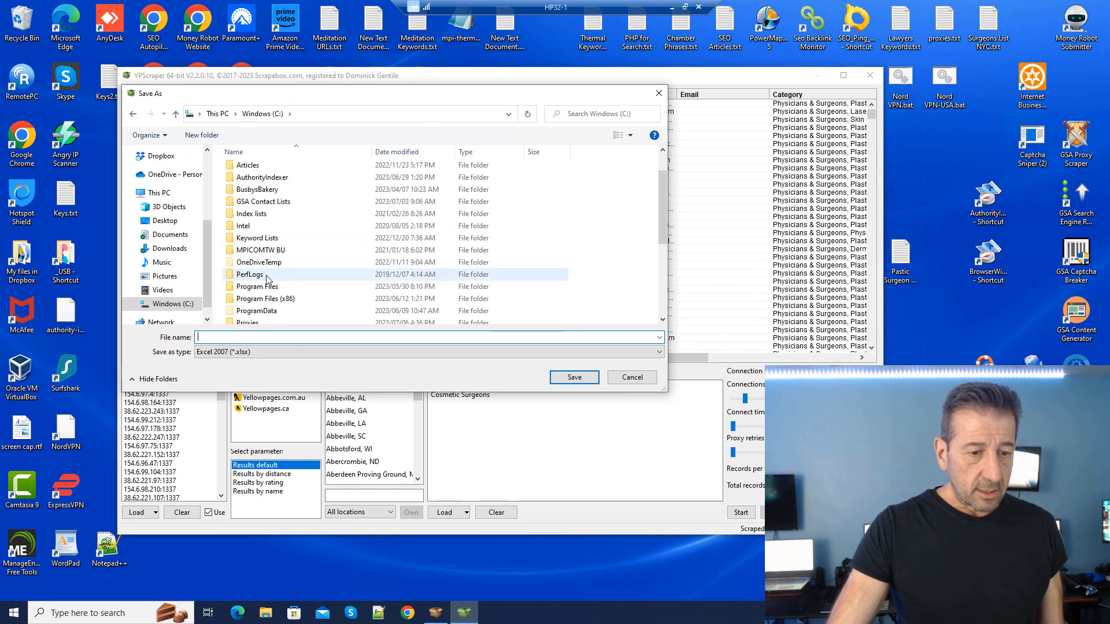
# Step: Create a folder called Data Sets on the C: drive and open it as the save location
pyautogui.click(202, 134)
pyautogui.write('Da')
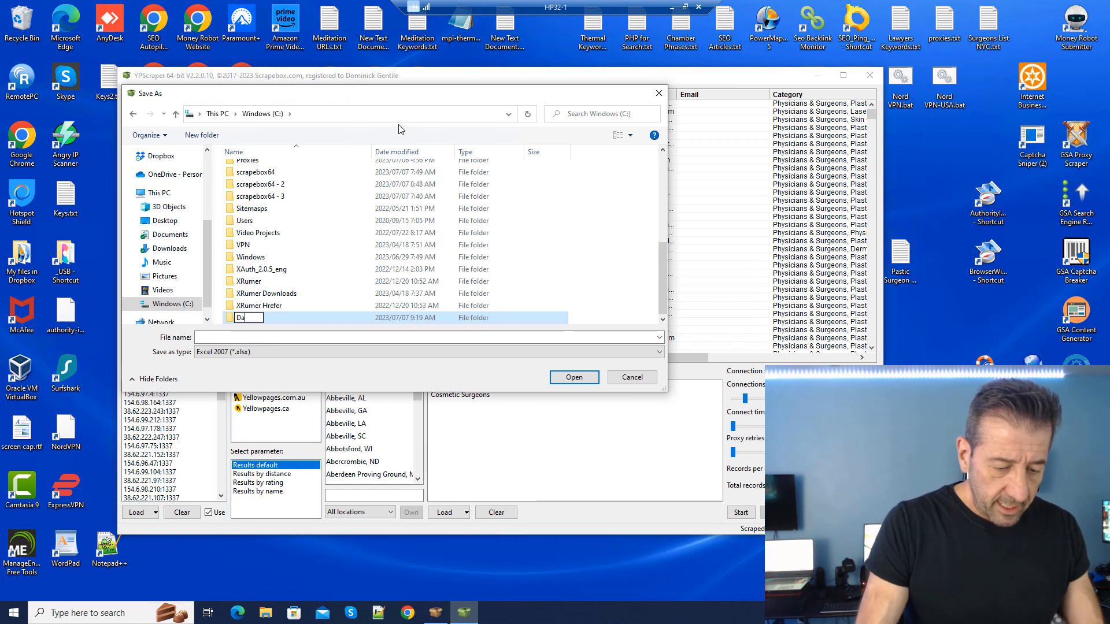
pyautogui.write('ta')
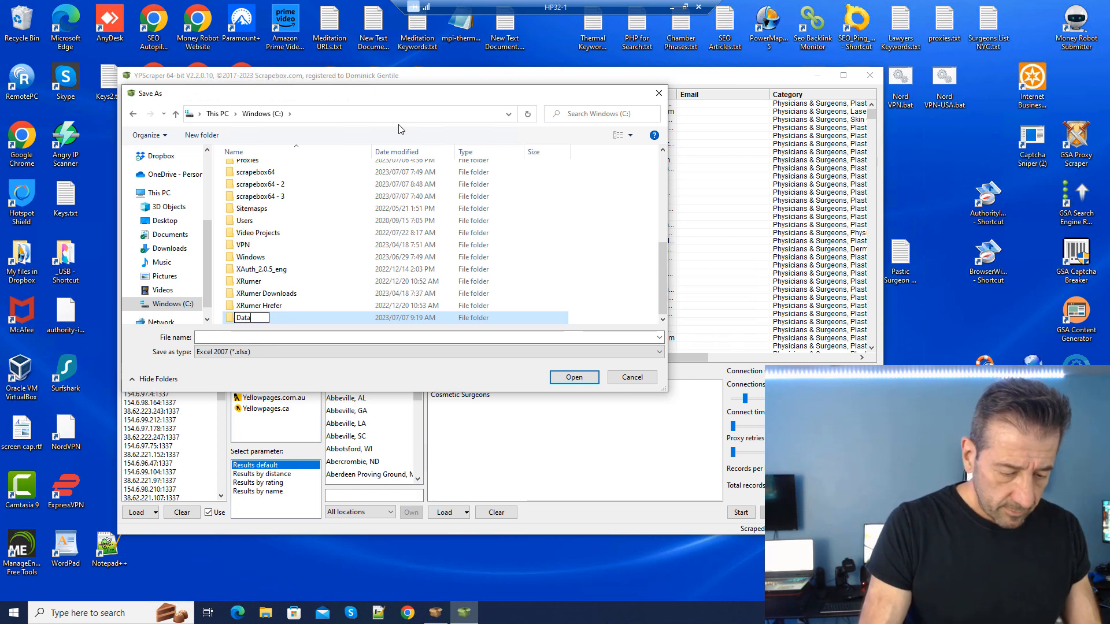
pyautogui.write(' Sets')
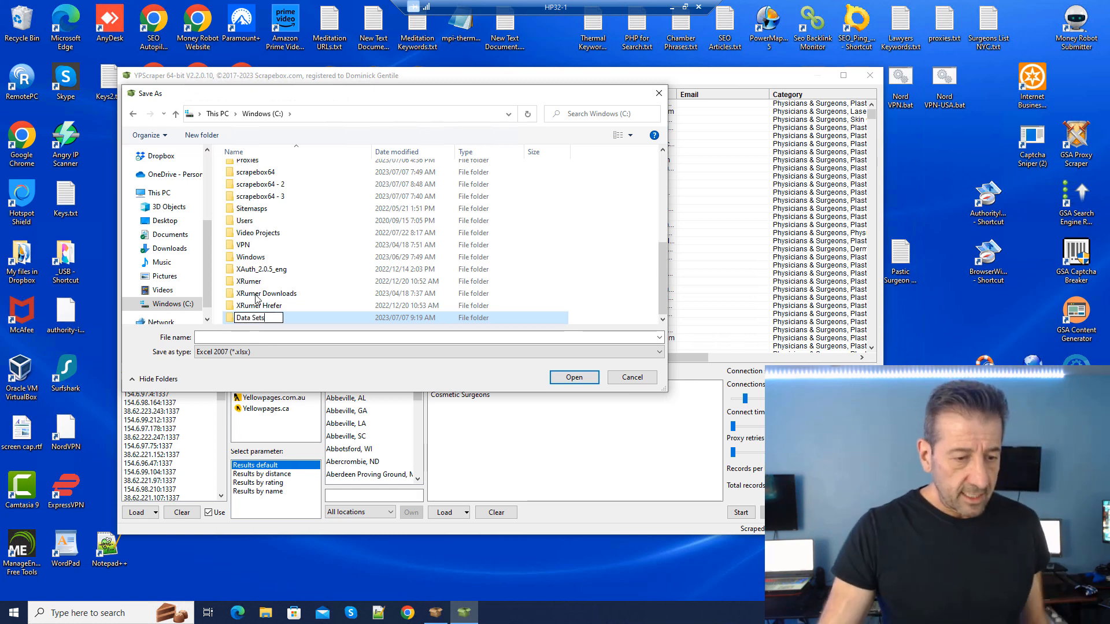
pyautogui.click(233, 320)
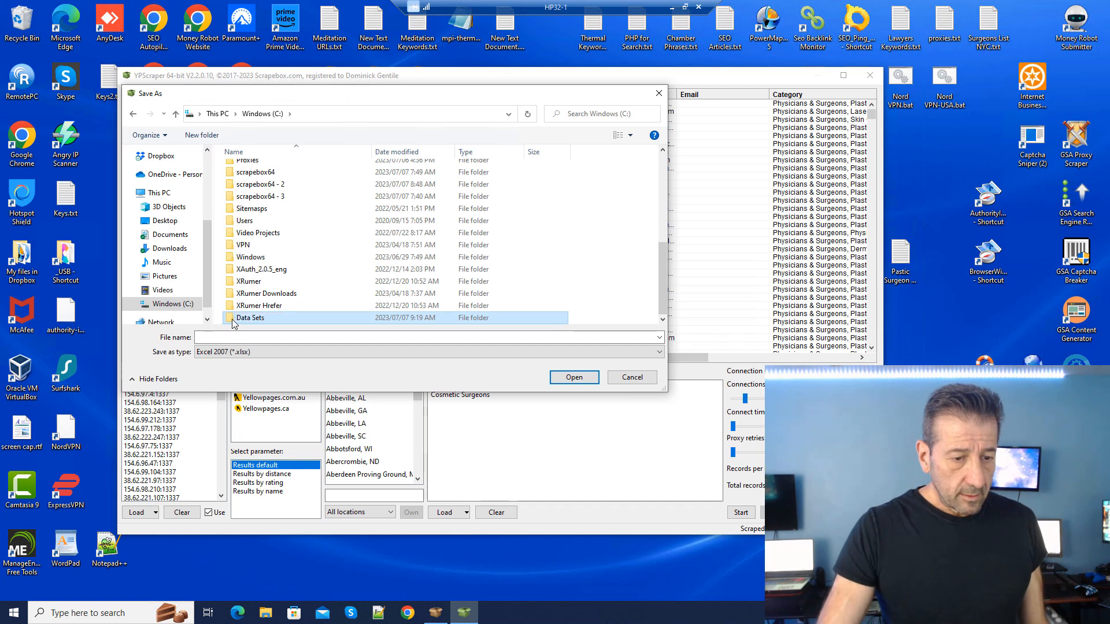
pyautogui.doubleClick(233, 319)
# Step: Save the scraped records in the Data Sets folder as Plasitc Surgeons and close the YPScraper window
pyautogui.click(228, 336)
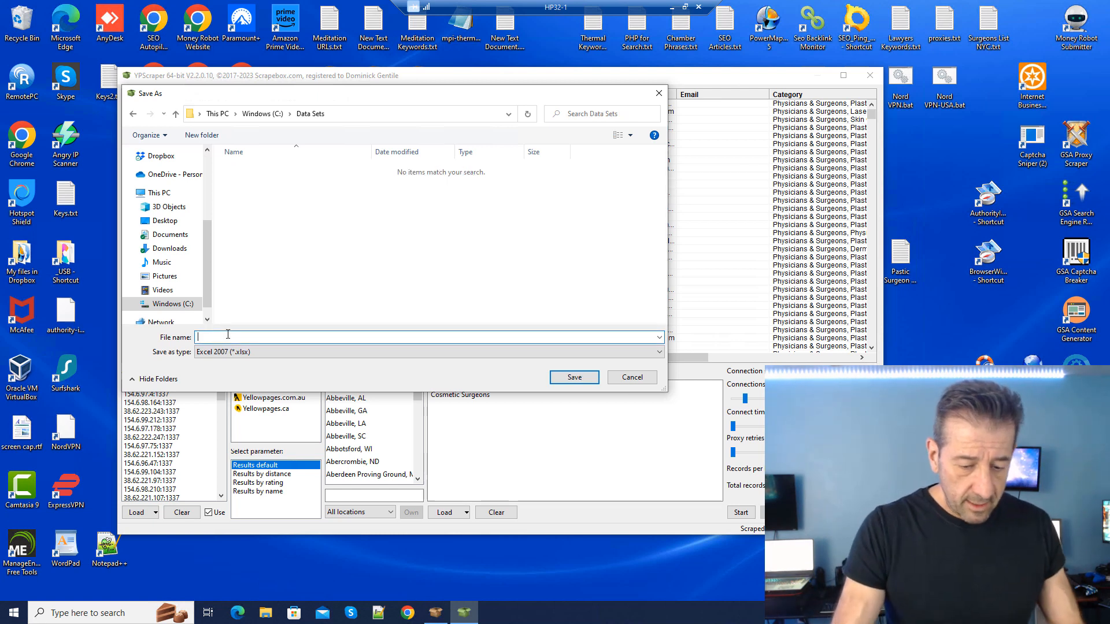
pyautogui.write('Plasit')
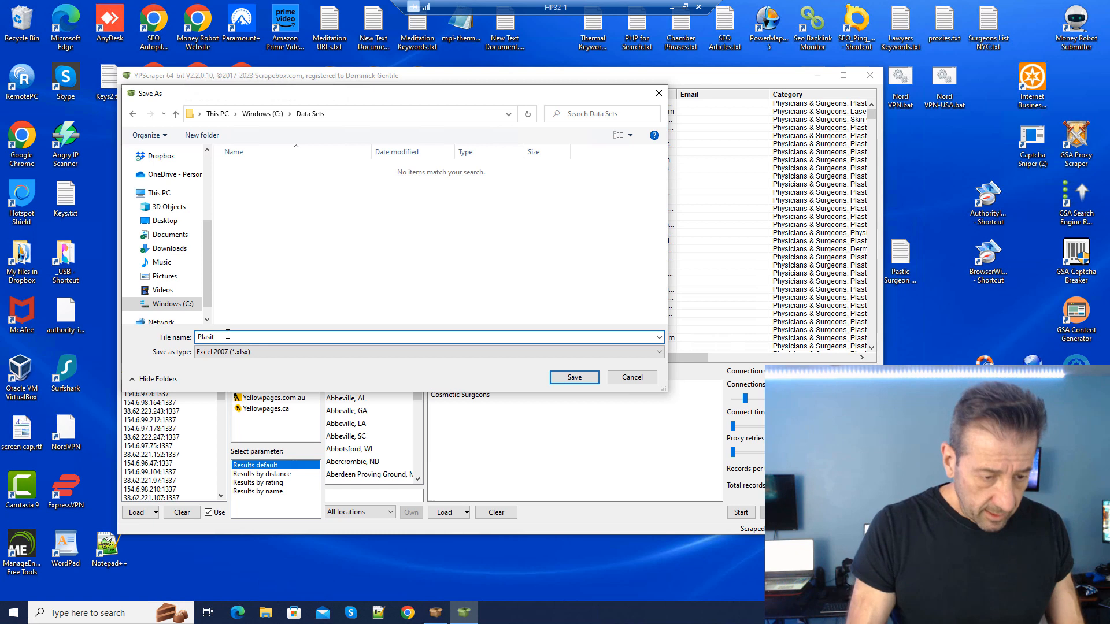
pyautogui.write('c ')
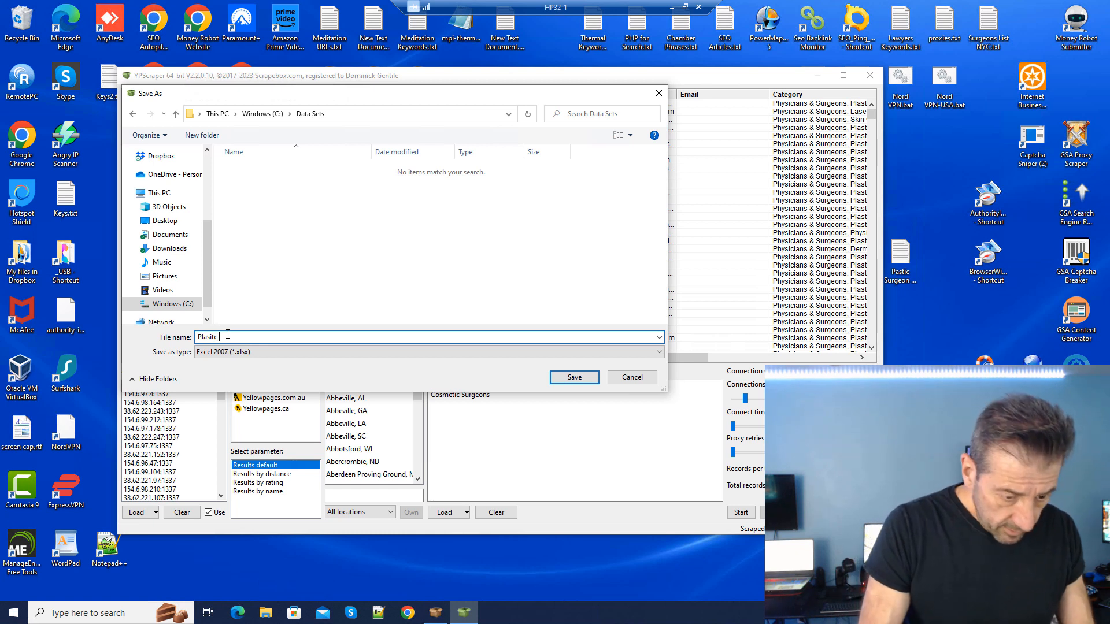
pyautogui.write('Surgeons')
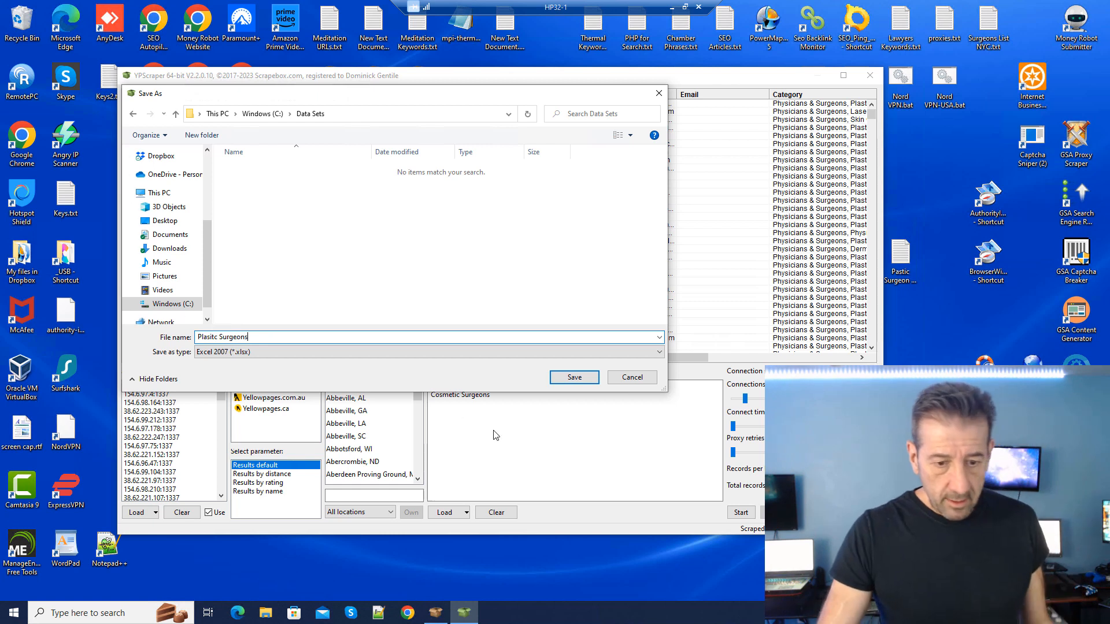
pyautogui.click(565, 378)
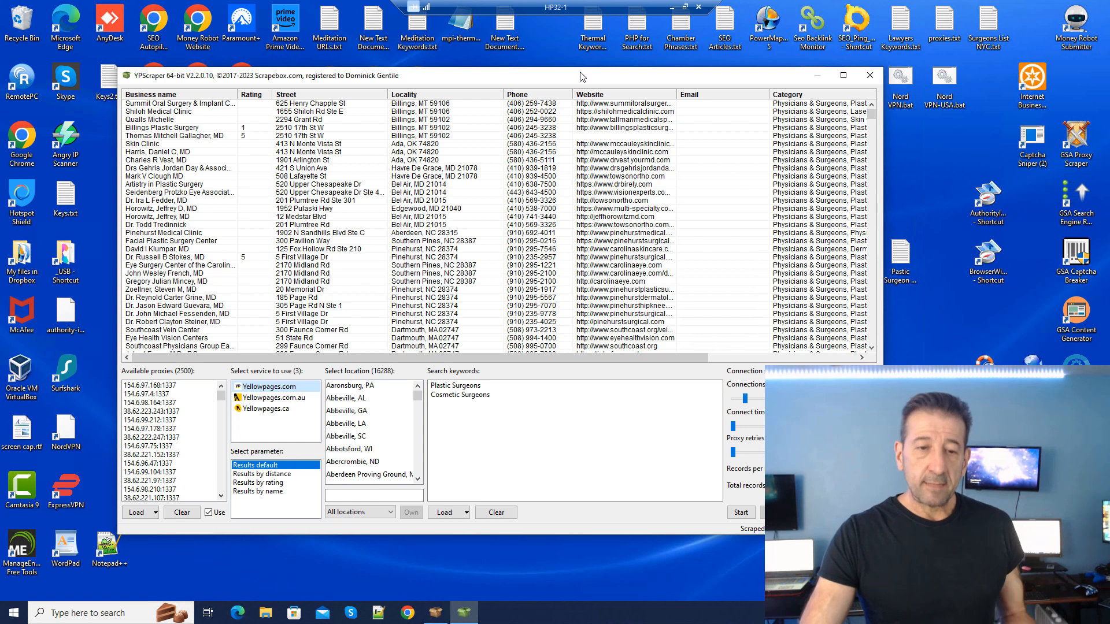
pyautogui.moveTo(792, 81); pyautogui.dragTo(842, 122)
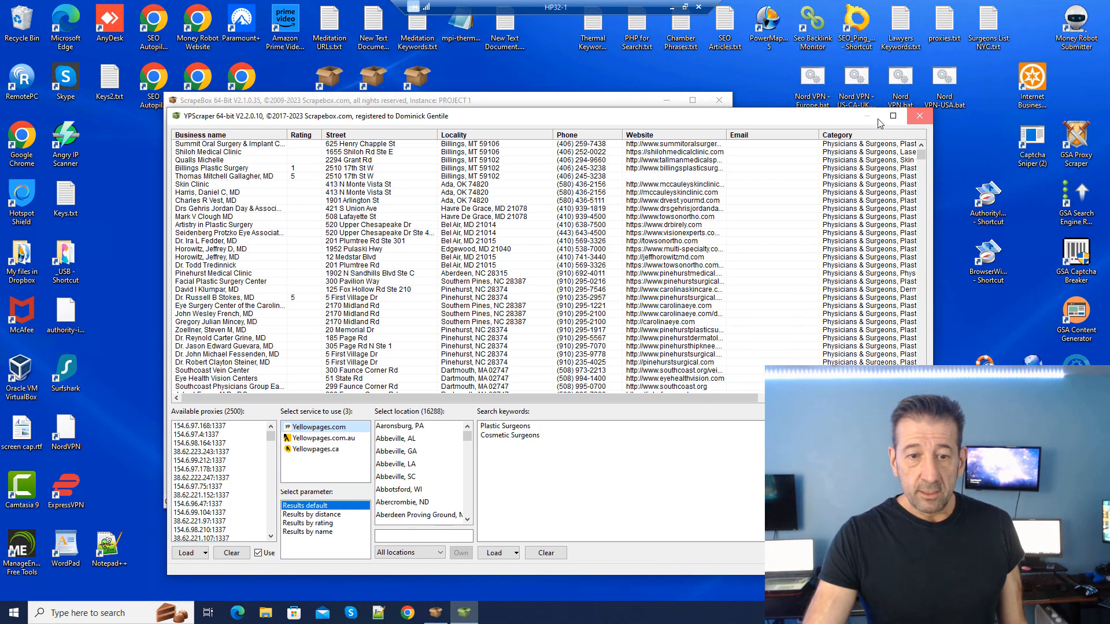
pyautogui.click(920, 116)
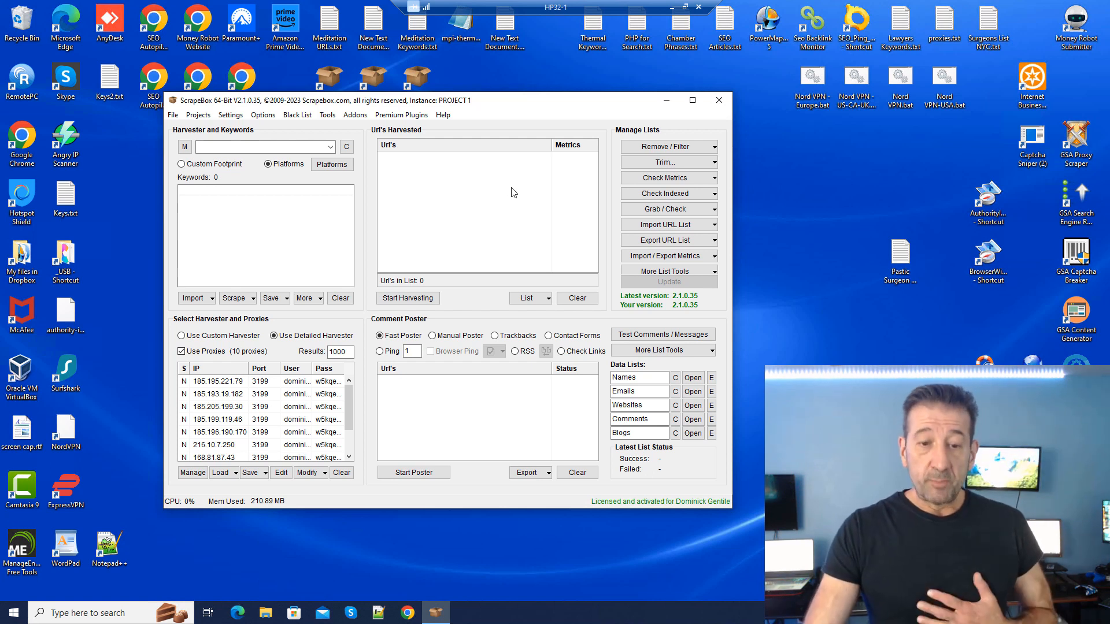
# Step: Replace the current harvested URL list with Plastic Surgeons URLs.txt from the Data Sets folder on the C: drive
pyautogui.click(713, 210)
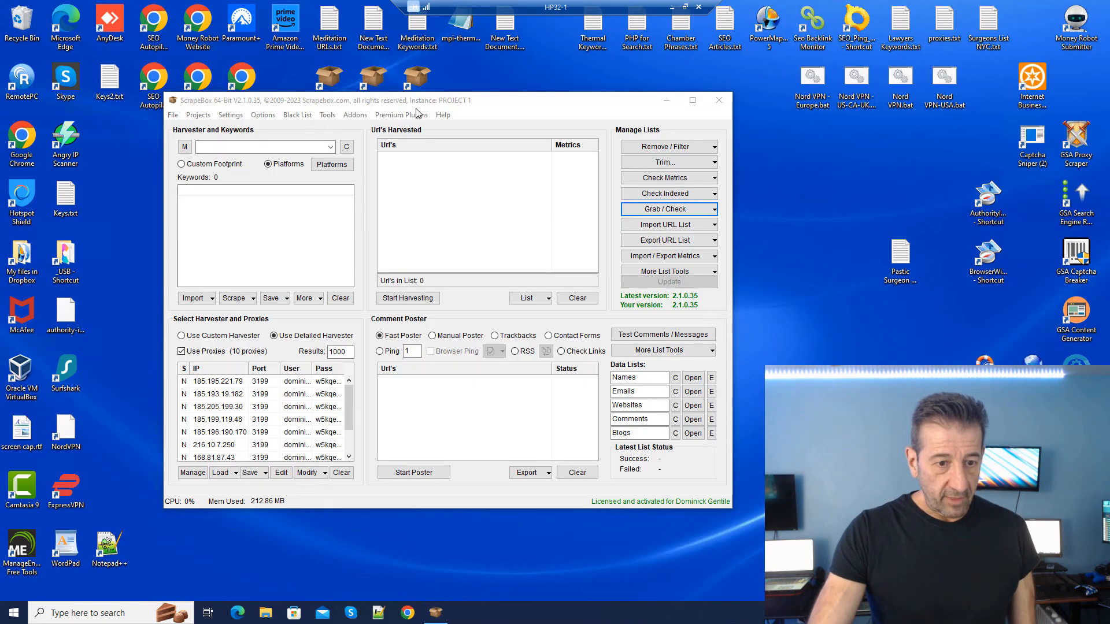
pyautogui.moveTo(416, 108); pyautogui.dragTo(473, 112)
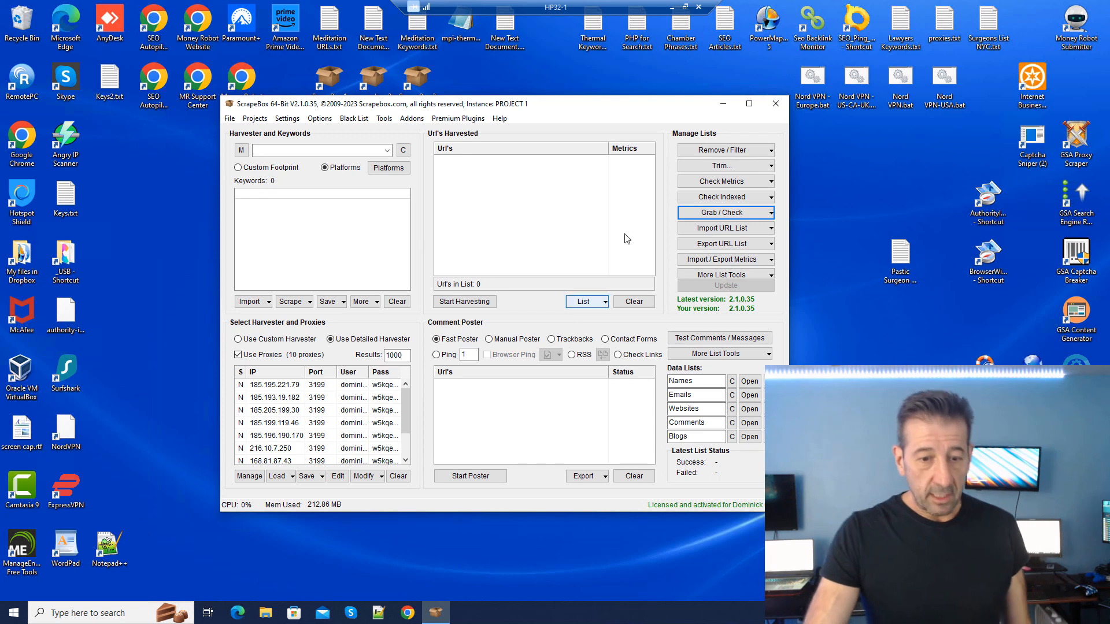
pyautogui.rightClick(581, 182)
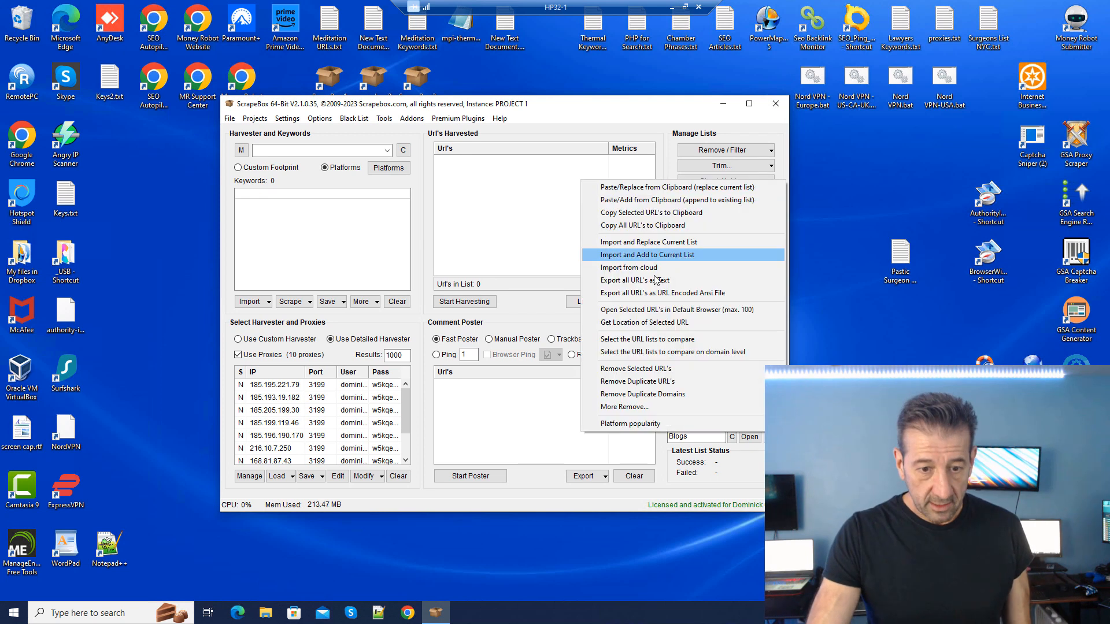
pyautogui.click(662, 242)
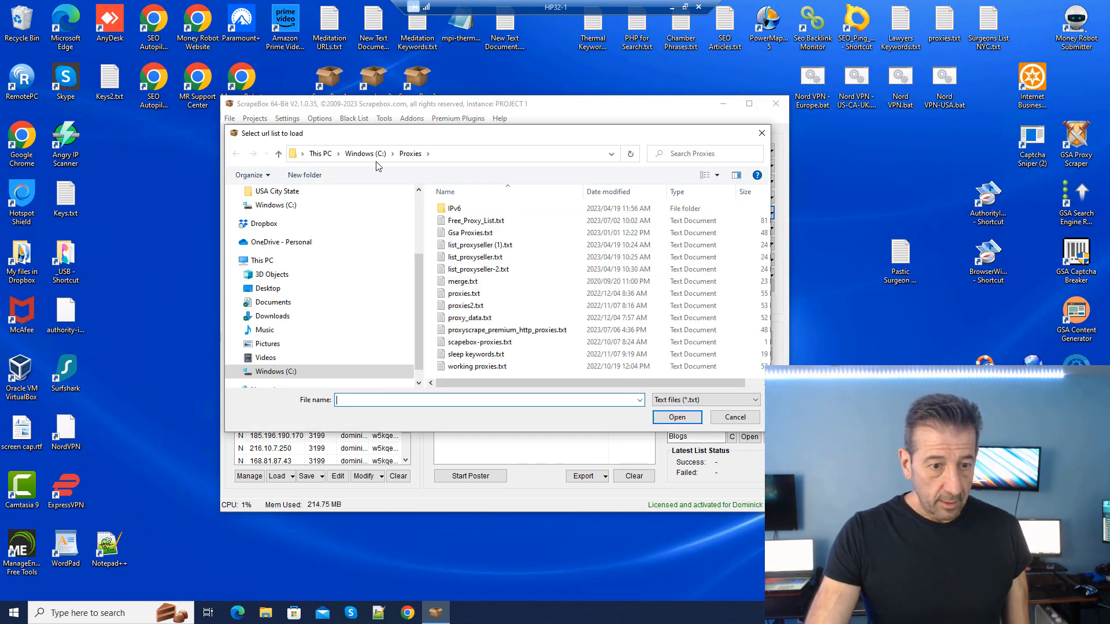
pyautogui.click(366, 153)
pyautogui.doubleClick(459, 239)
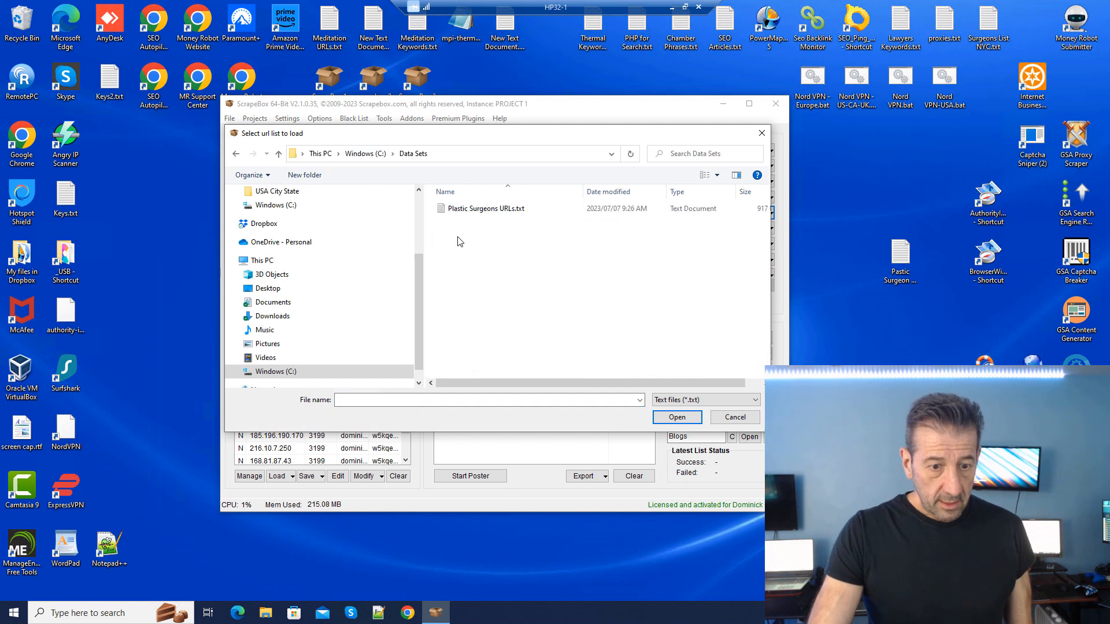
pyautogui.doubleClick(473, 208)
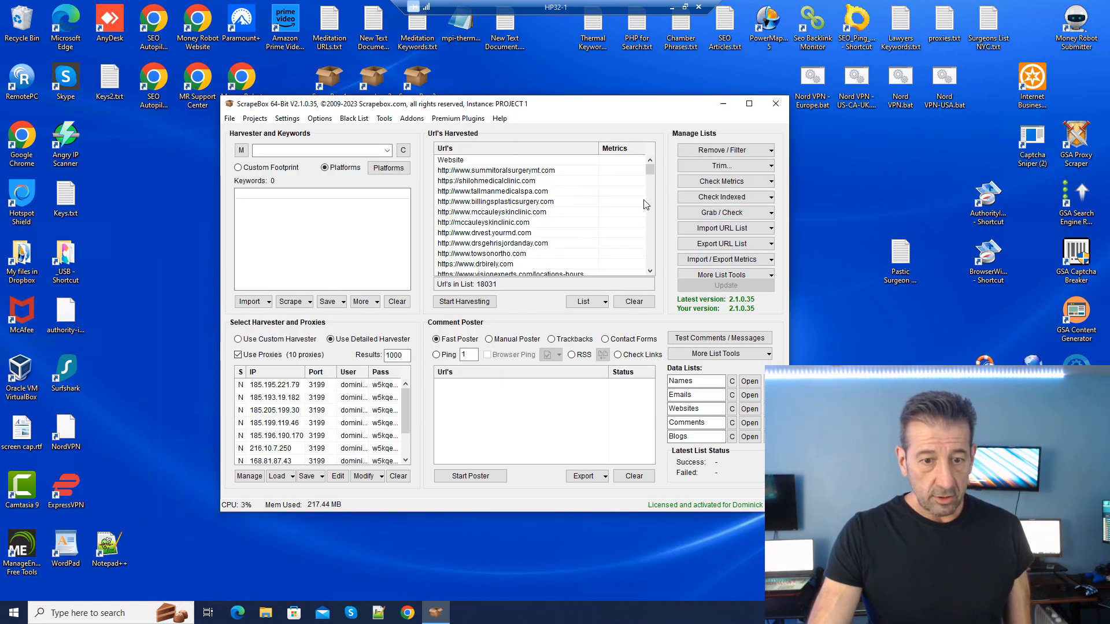
# Step: Widen the ScrapeBox window and look through the imported surgeon website URLs from beginning to end
pyautogui.moveTo(650, 167); pyautogui.dragTo(657, 267)
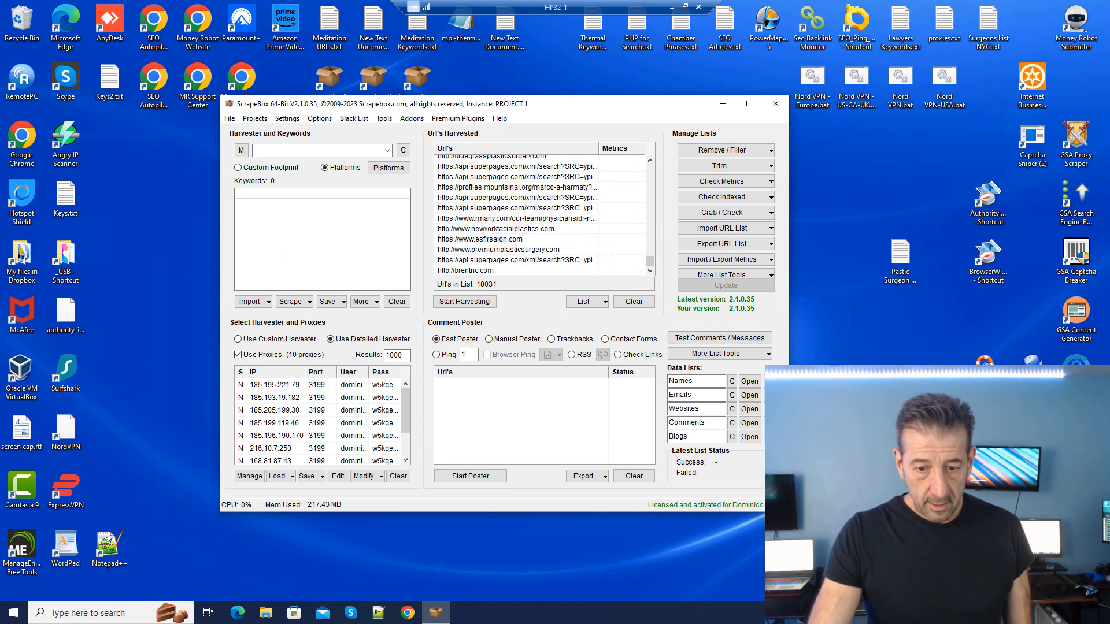
pyautogui.moveTo(789, 407); pyautogui.dragTo(999, 407)
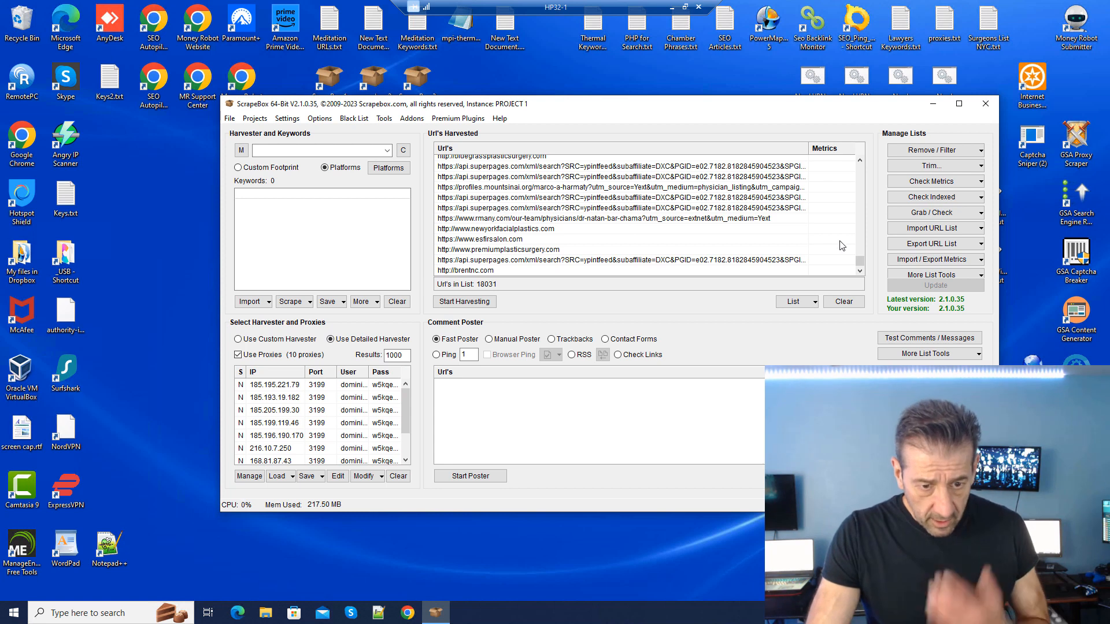
pyautogui.moveTo(863, 263); pyautogui.dragTo(859, 167)
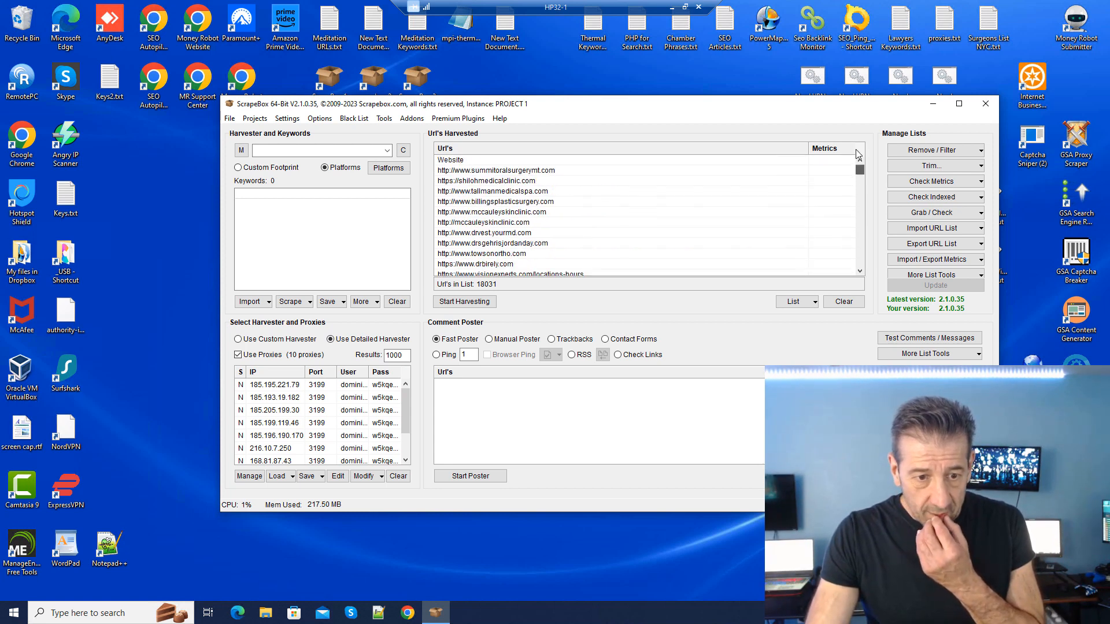
pyautogui.moveTo(670, 112); pyautogui.dragTo(597, 117)
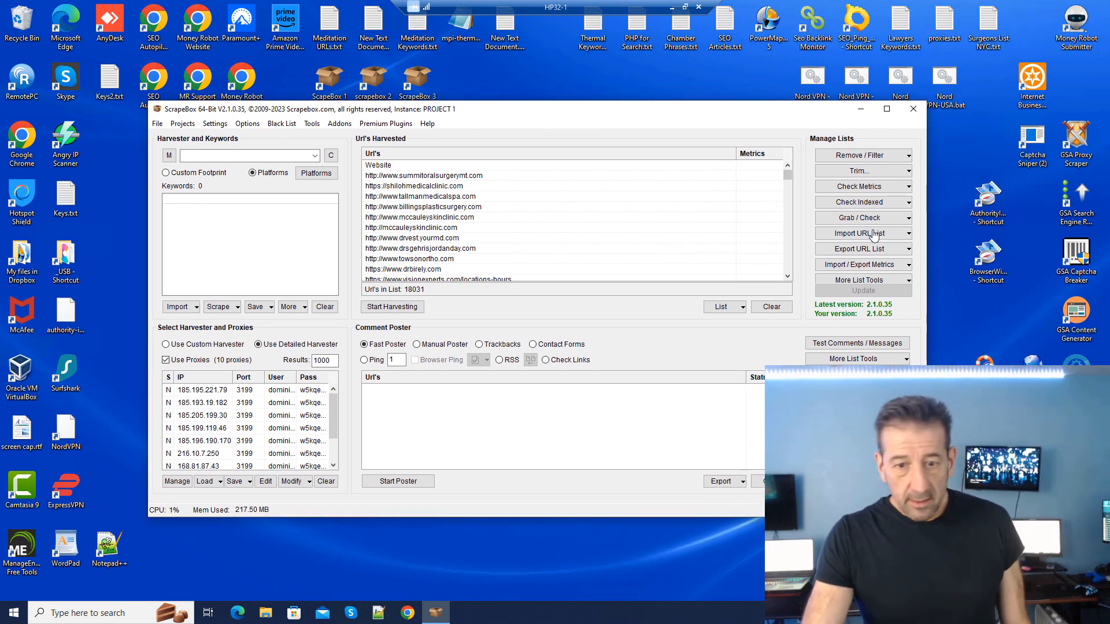
# Step: Load proxyscrape_premium_http_proxies.txt from the Proxies folder on the C: drive as the proxy list
pyautogui.click(903, 222)
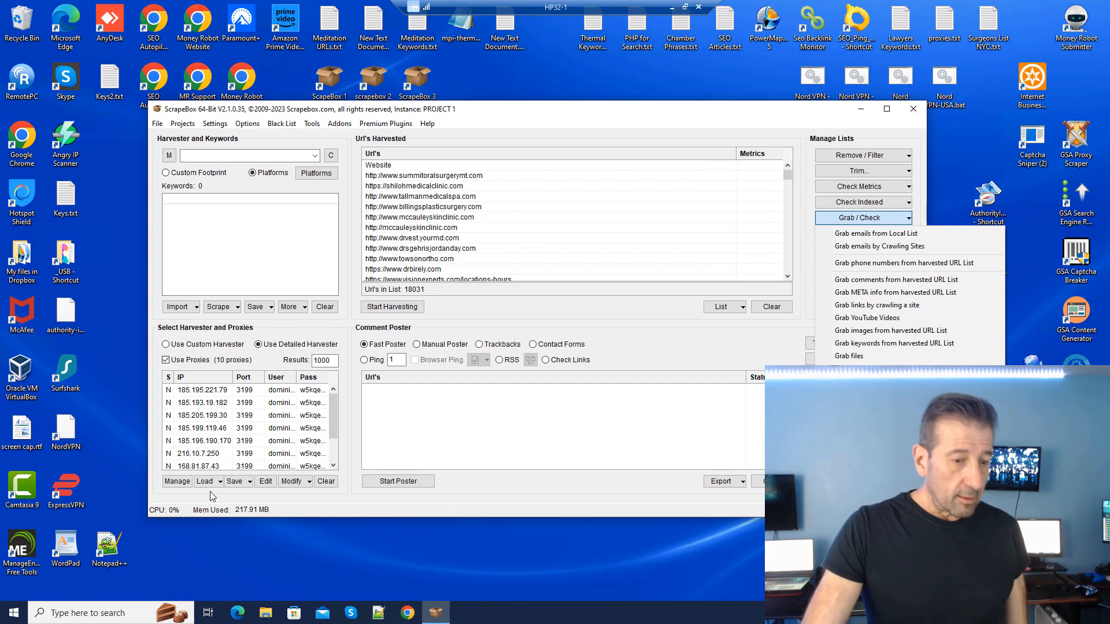
pyautogui.click(226, 499)
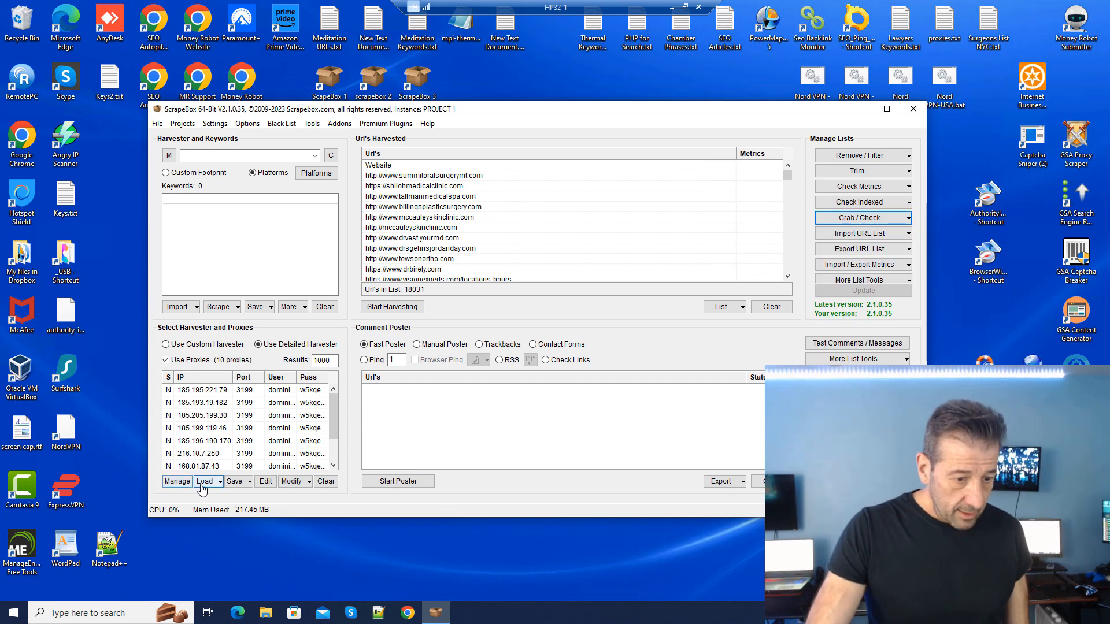
pyautogui.click(205, 486)
pyautogui.click(228, 500)
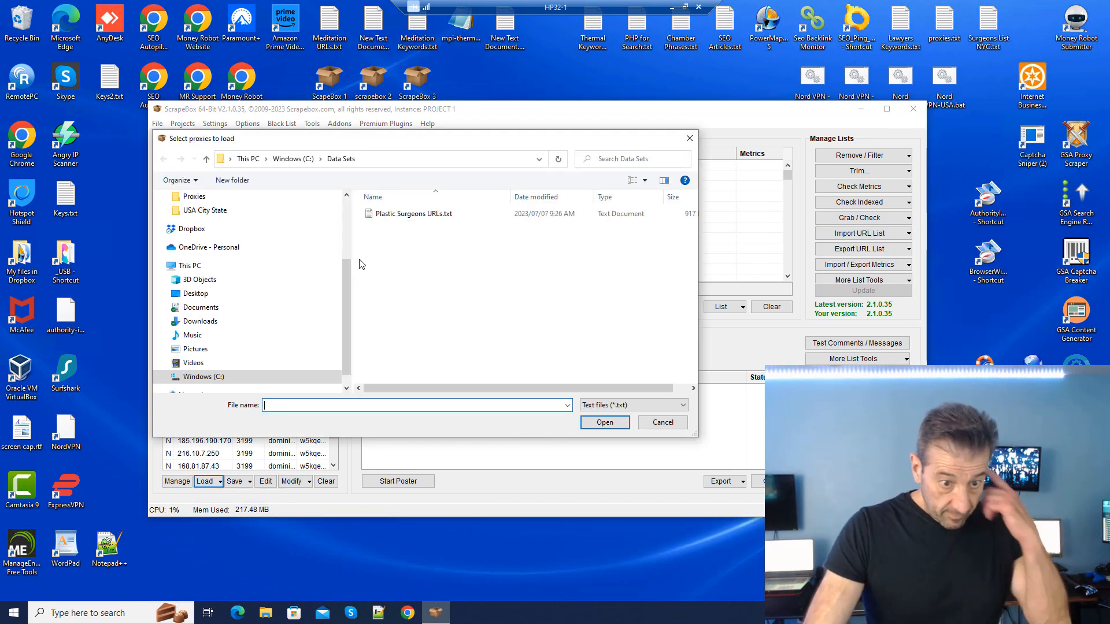
pyautogui.click(293, 158)
pyautogui.scroll(-3, 391, 285)
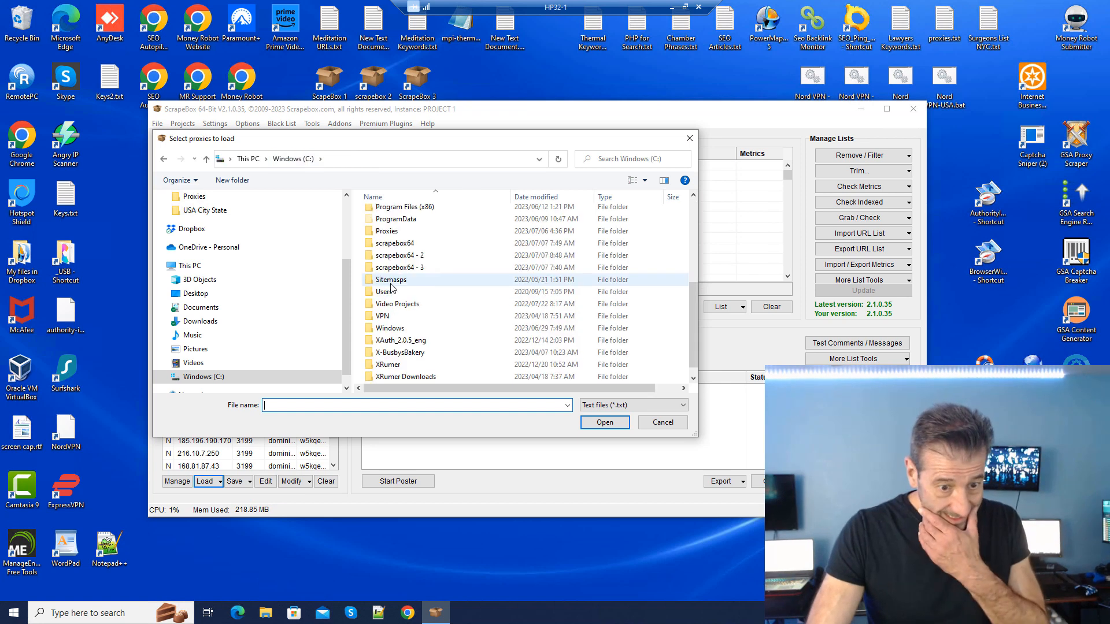
pyautogui.scroll(2, 393, 289)
pyautogui.doubleClick(387, 292)
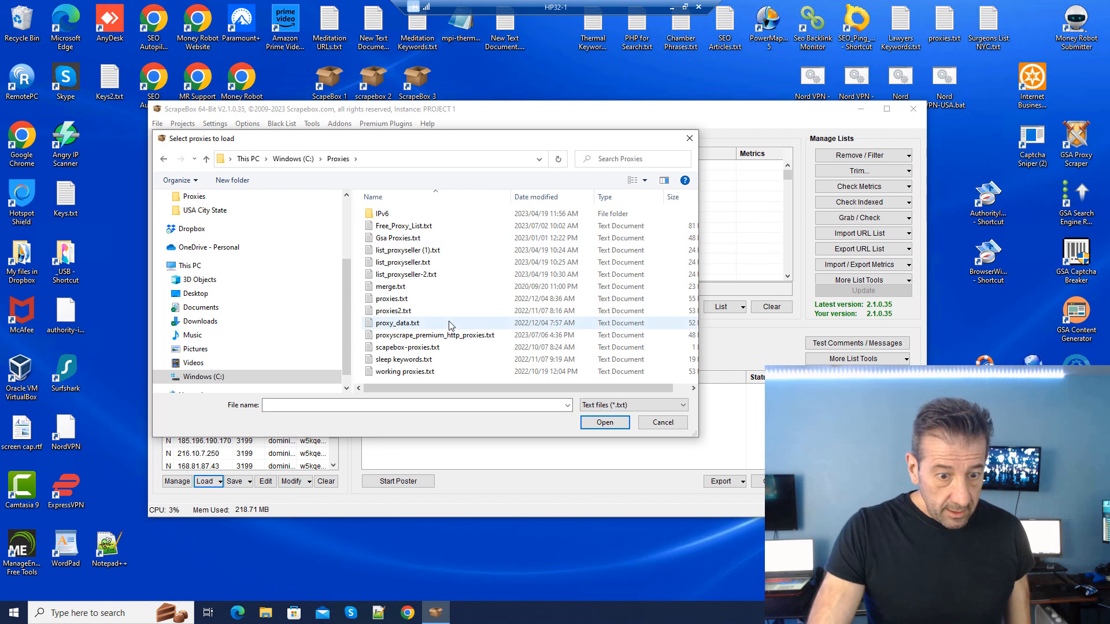
pyautogui.doubleClick(450, 335)
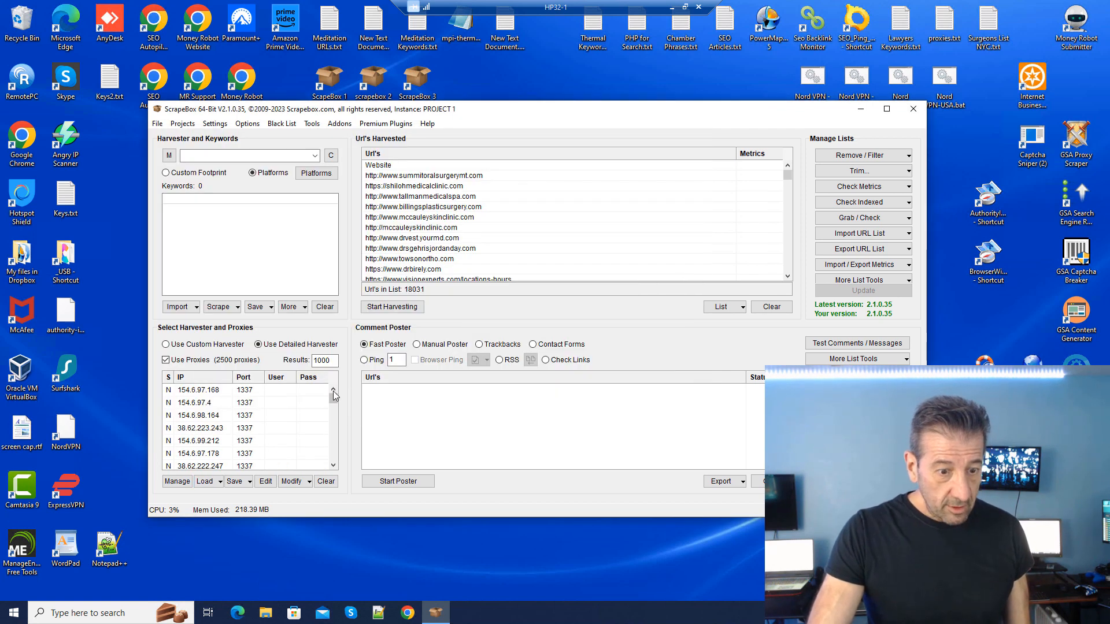
pyautogui.scroll(-3, 334, 409)
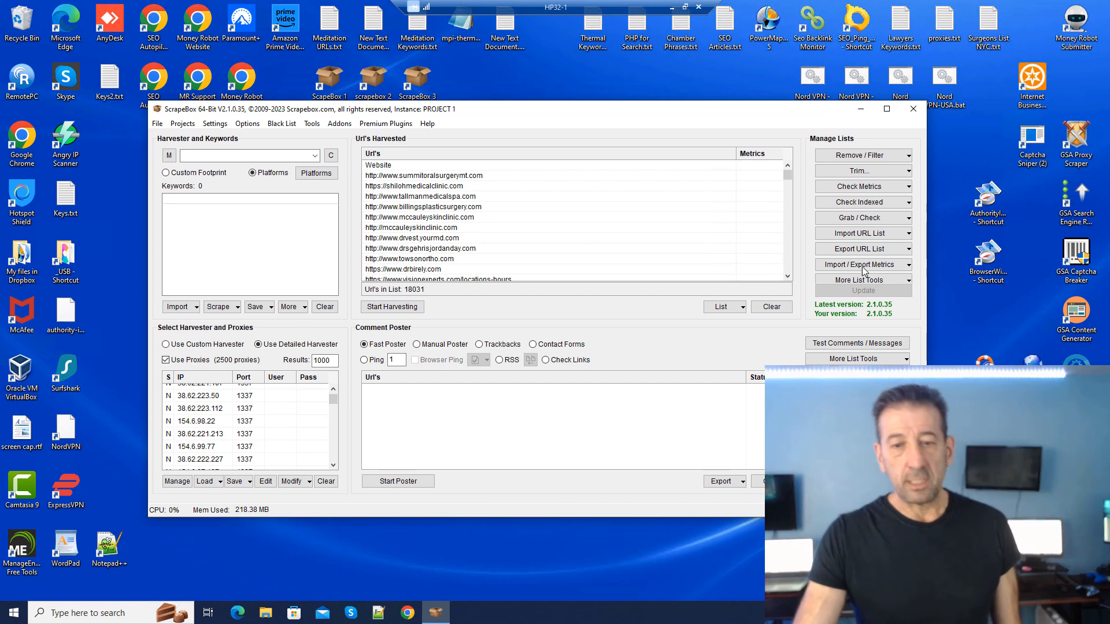
# Step: Open the Email Scraper Premium plugin in its mode for crawling a loaded URL list
pyautogui.click(895, 221)
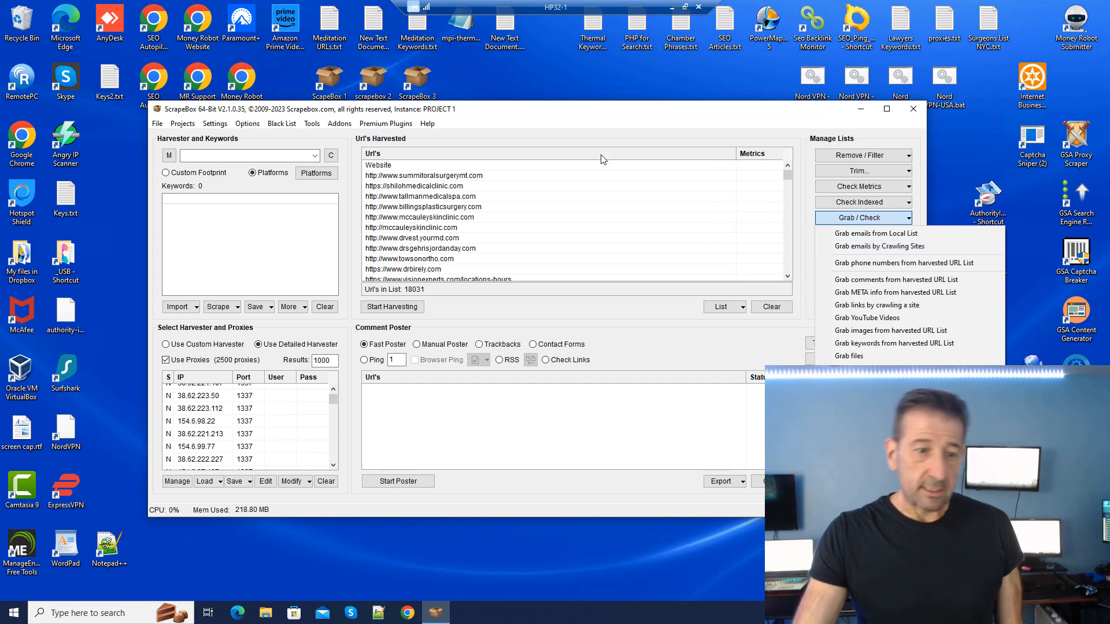
pyautogui.click(366, 124)
pyautogui.click(373, 124)
pyautogui.click(393, 154)
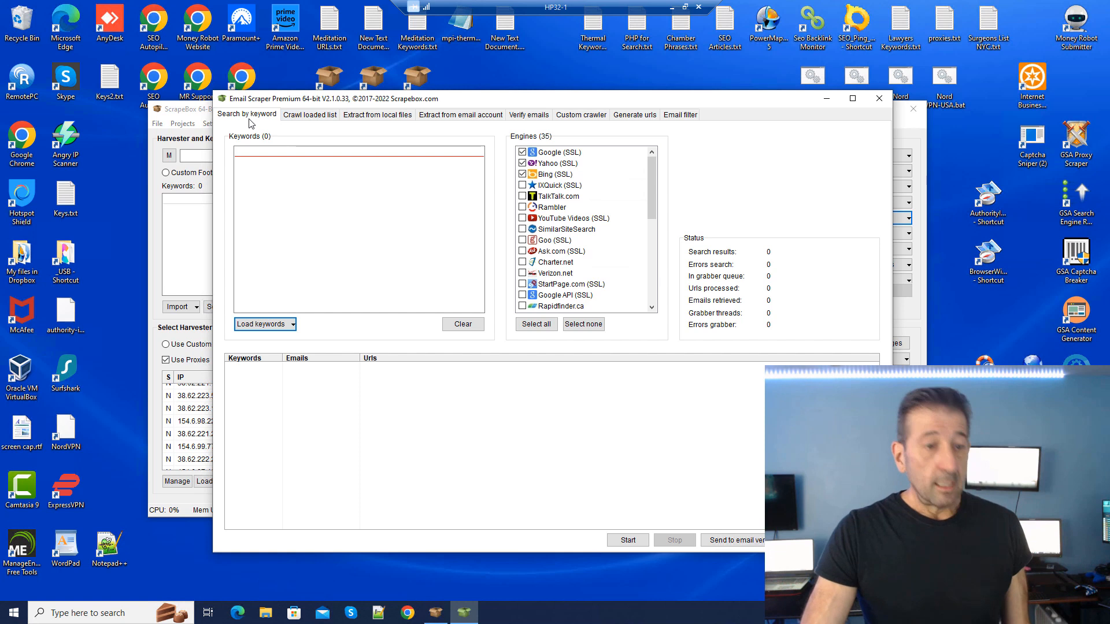
pyautogui.click(294, 118)
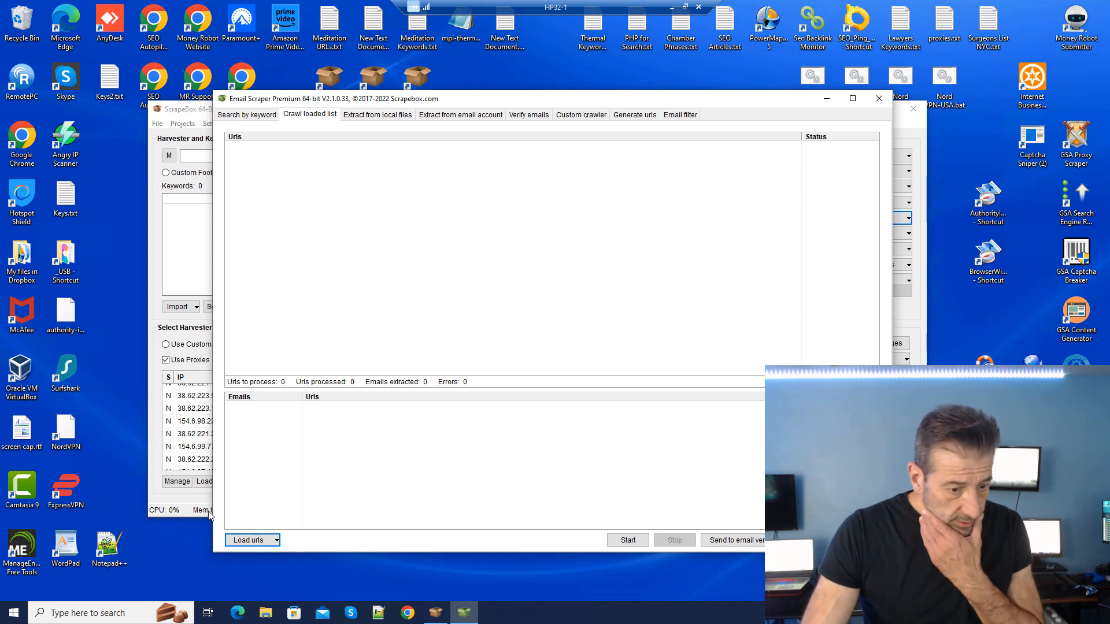
# Step: Load Plastic Surgeons URLs.txt from the Data Sets folder on the C: drive as the list to crawl for emails
pyautogui.click(270, 539)
pyautogui.click(287, 556)
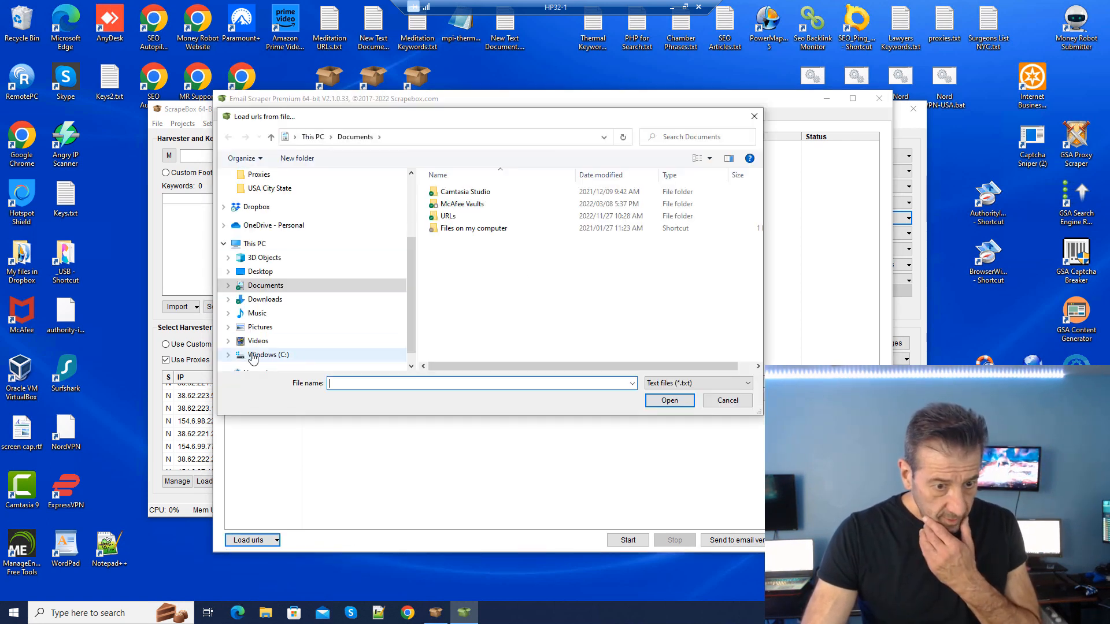
pyautogui.click(253, 356)
pyautogui.doubleClick(461, 253)
pyautogui.doubleClick(466, 193)
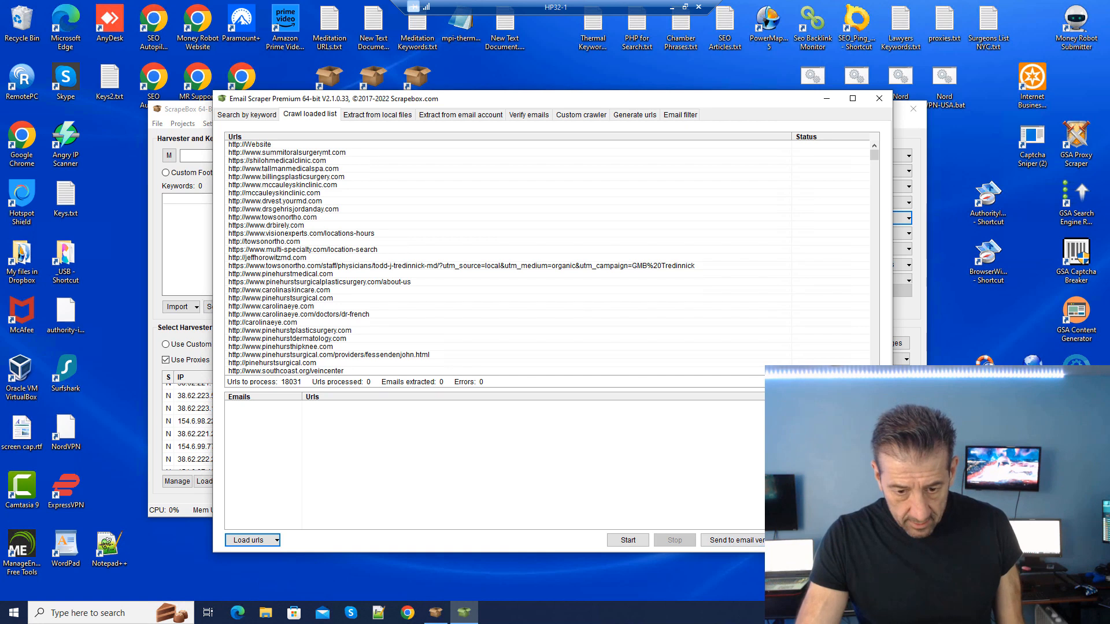
# Step: Try to start email verification in the email verifier and close Email Scraper Premium
pyautogui.click(751, 540)
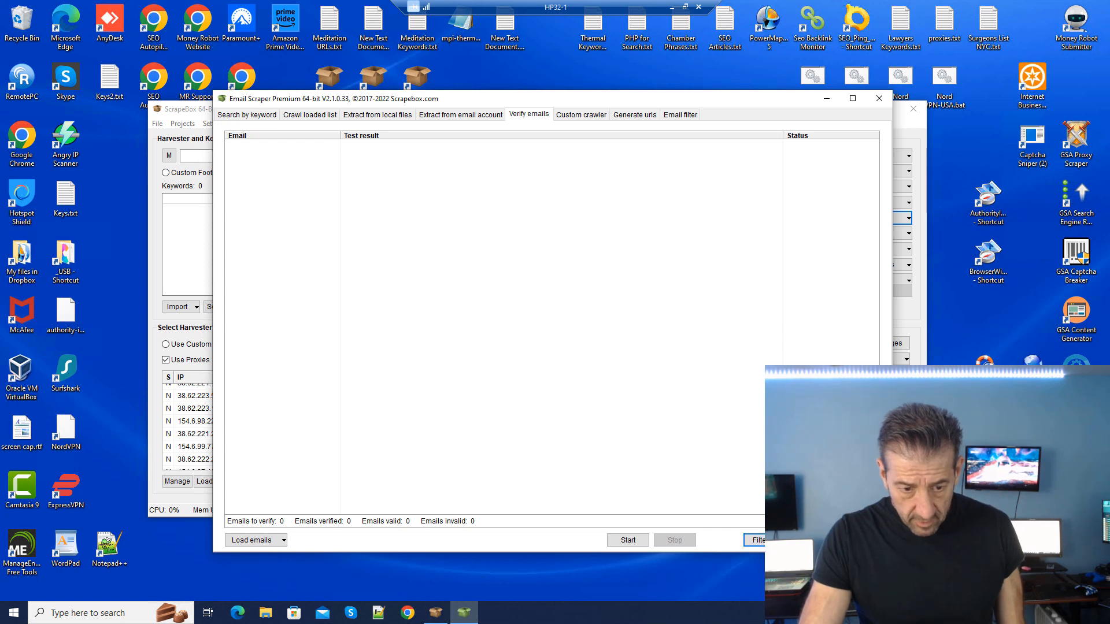
pyautogui.click(625, 543)
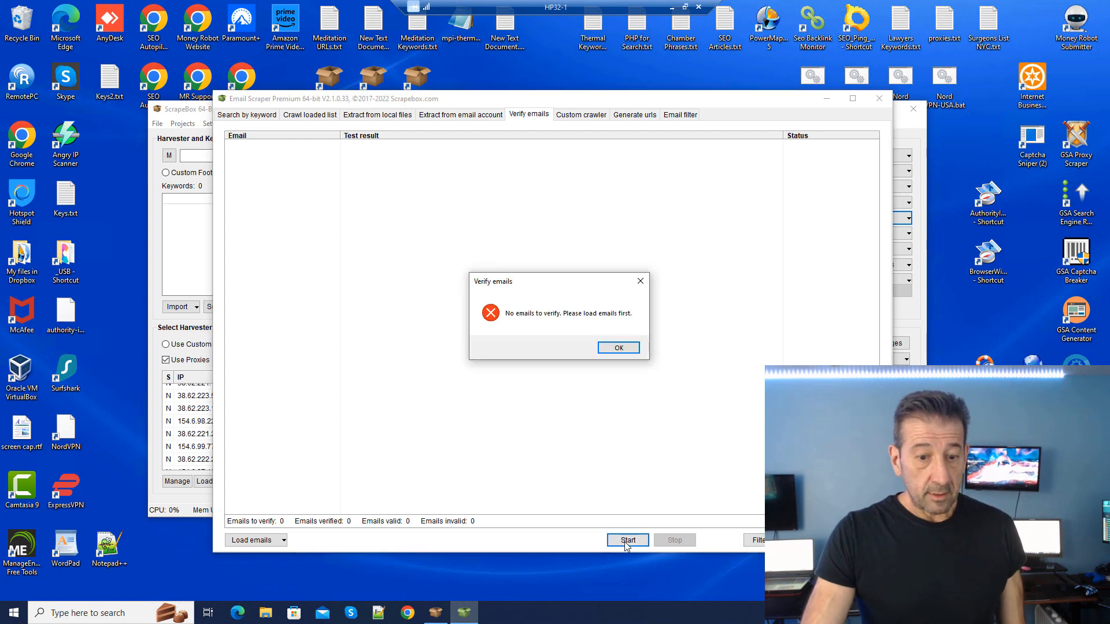
pyautogui.click(611, 348)
pyautogui.click(877, 99)
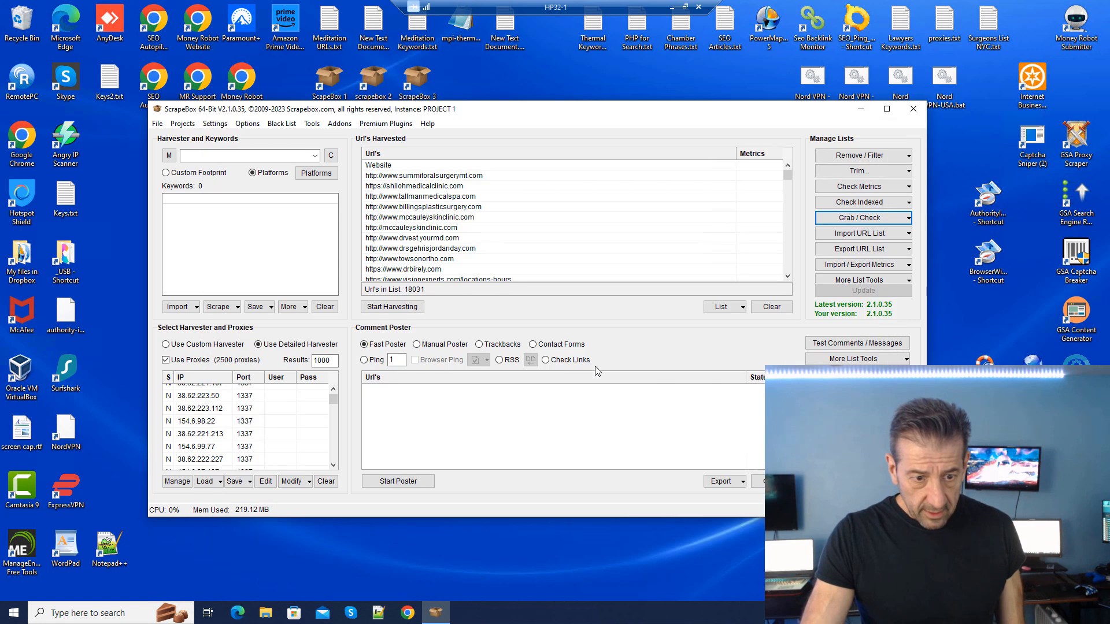
# Step: Reopen Email Scraper Premium and switch to crawling a loaded URL list
pyautogui.click(385, 124)
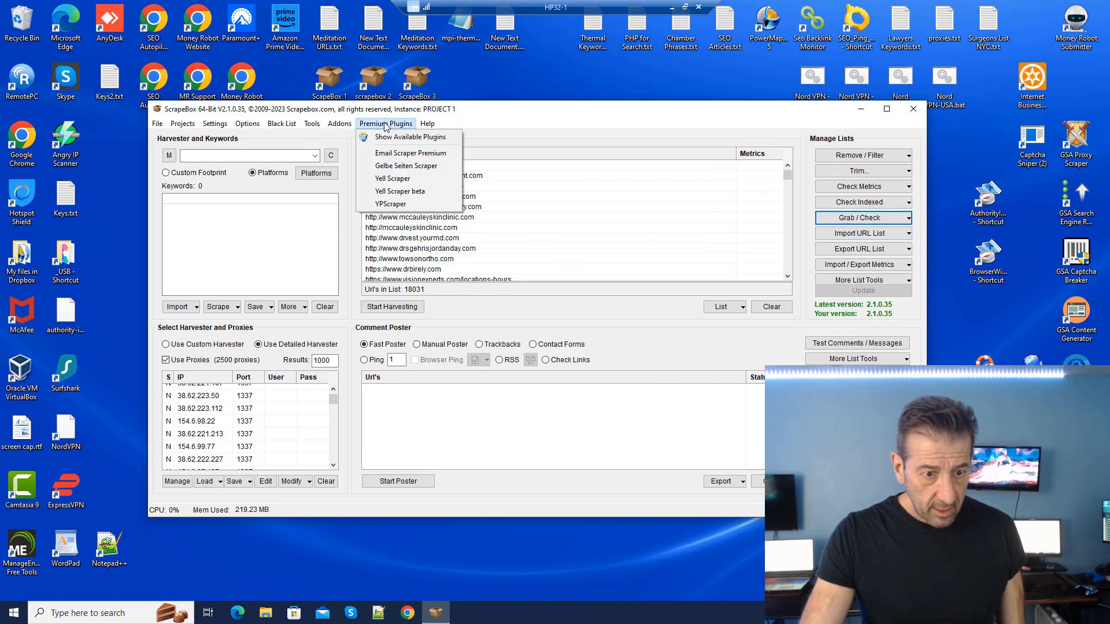
pyautogui.click(392, 153)
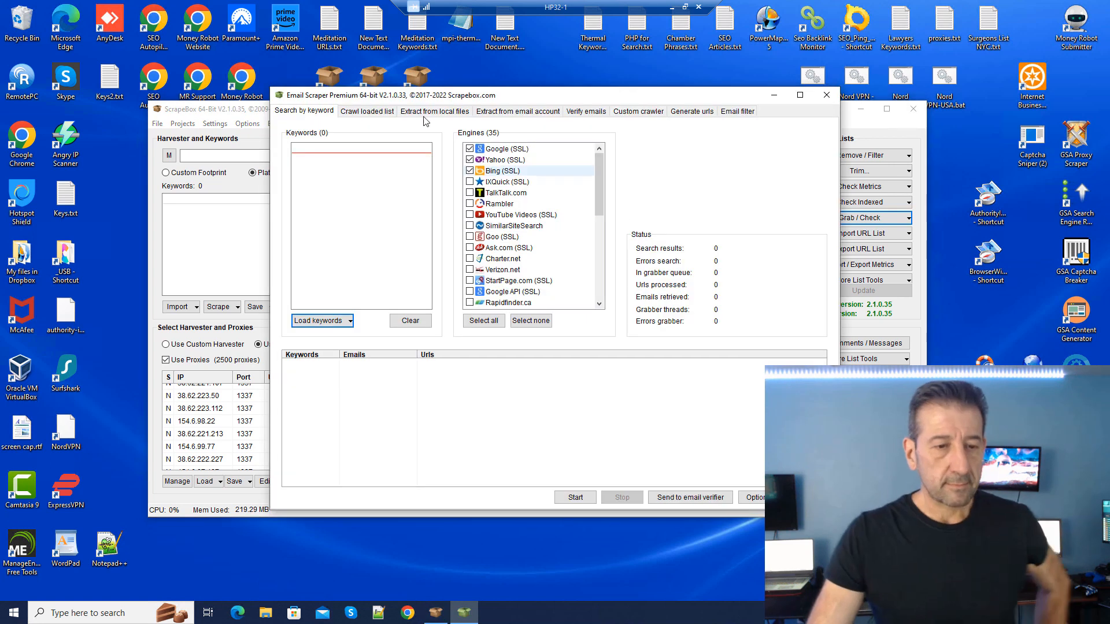
pyautogui.click(367, 111)
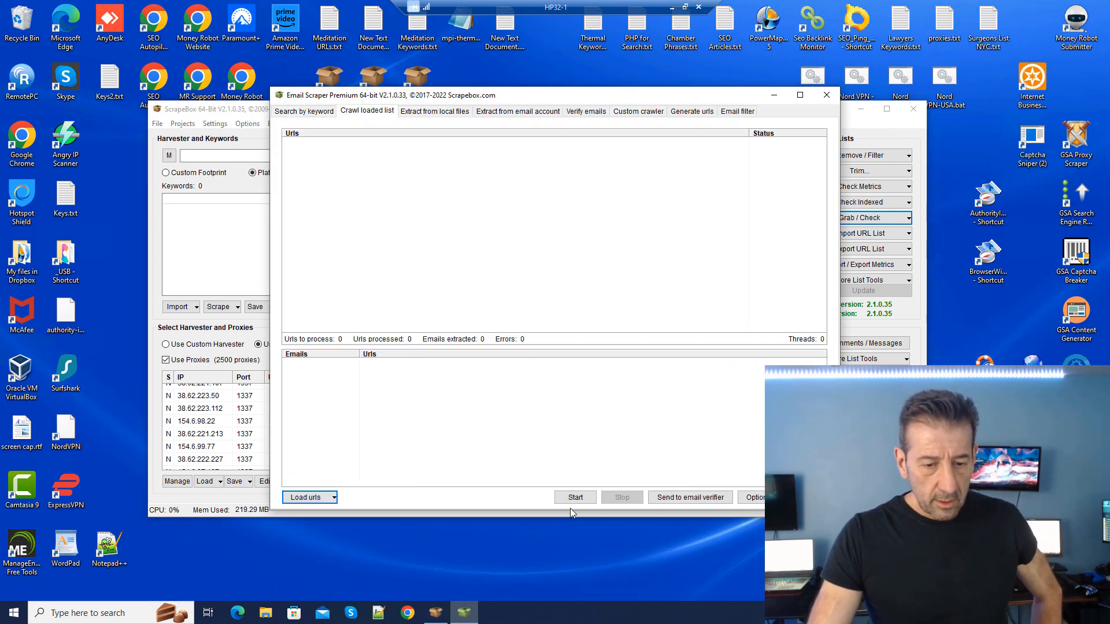
# Step: Load the plastic surgeons URL list from its text file as the list to crawl for emails
pyautogui.click(333, 497)
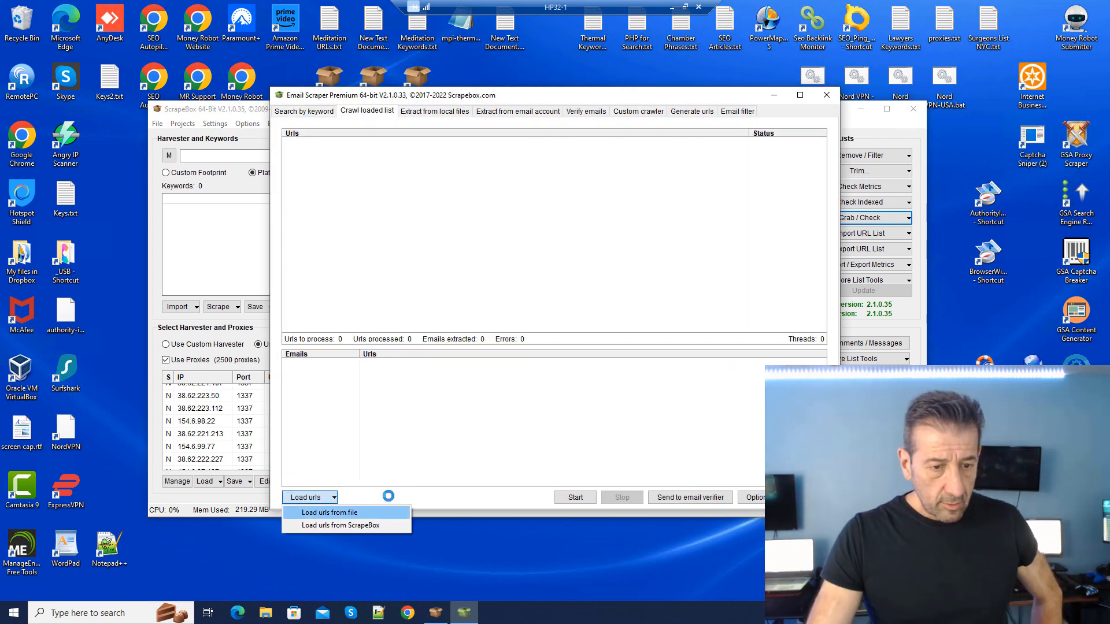
pyautogui.click(344, 514)
pyautogui.doubleClick(542, 191)
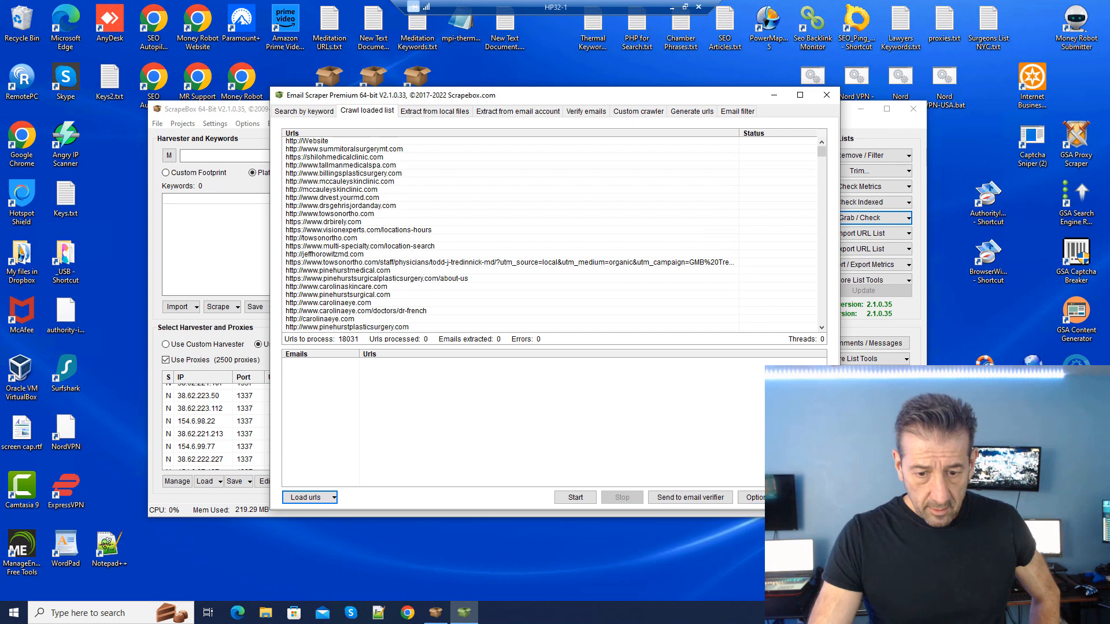
# Step: Check the crawl options without changing them, and run the email crawl on the loaded URLs, stopping it partway
pyautogui.click(755, 498)
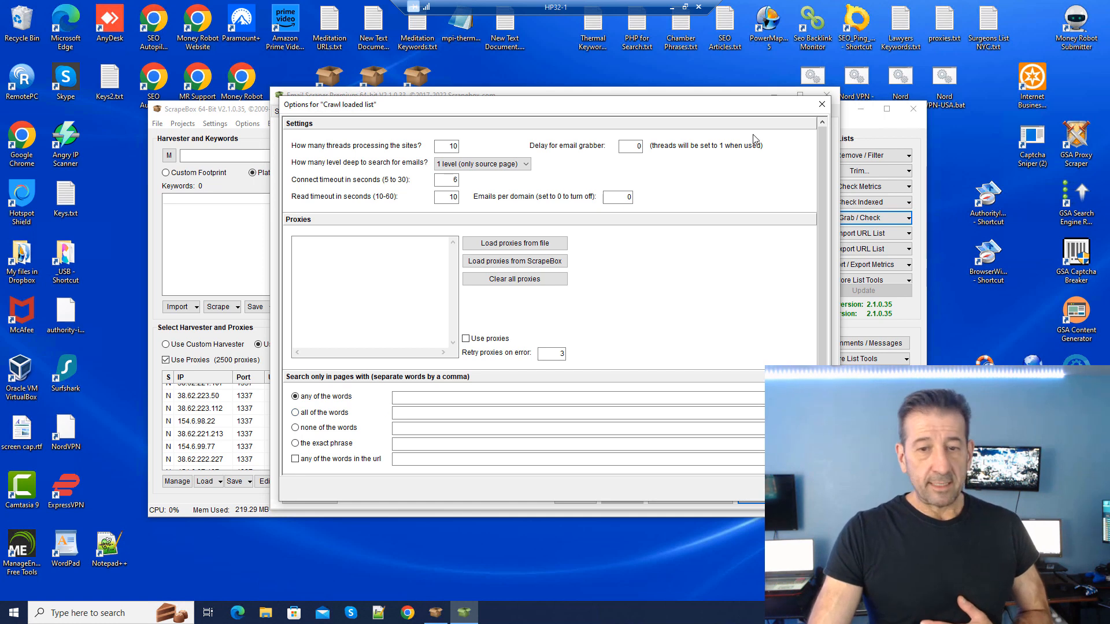
pyautogui.click(821, 104)
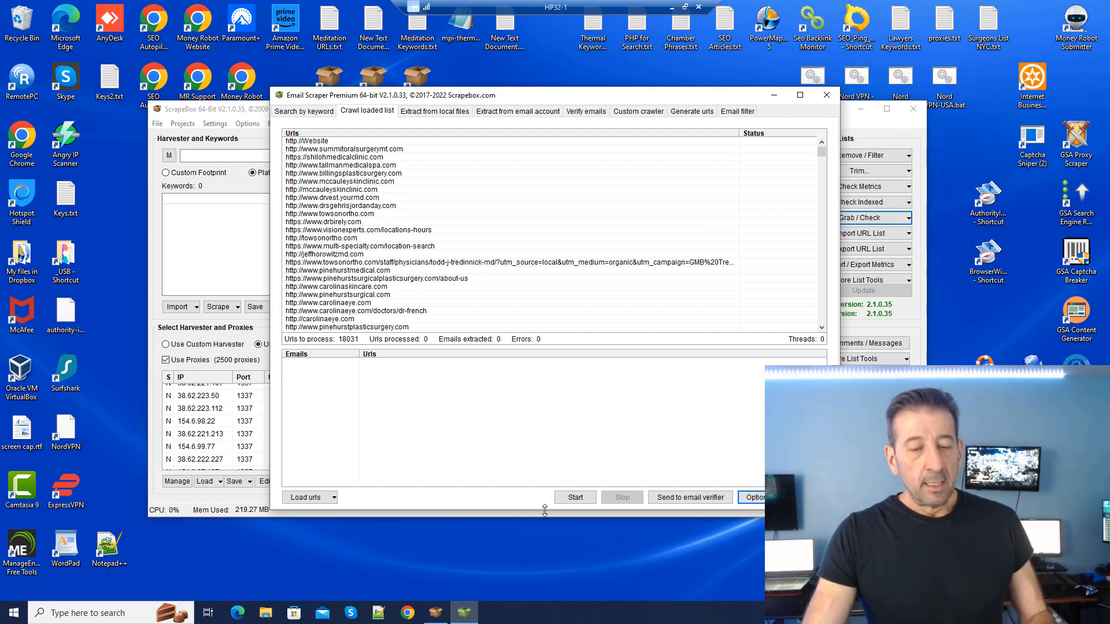
pyautogui.click(581, 502)
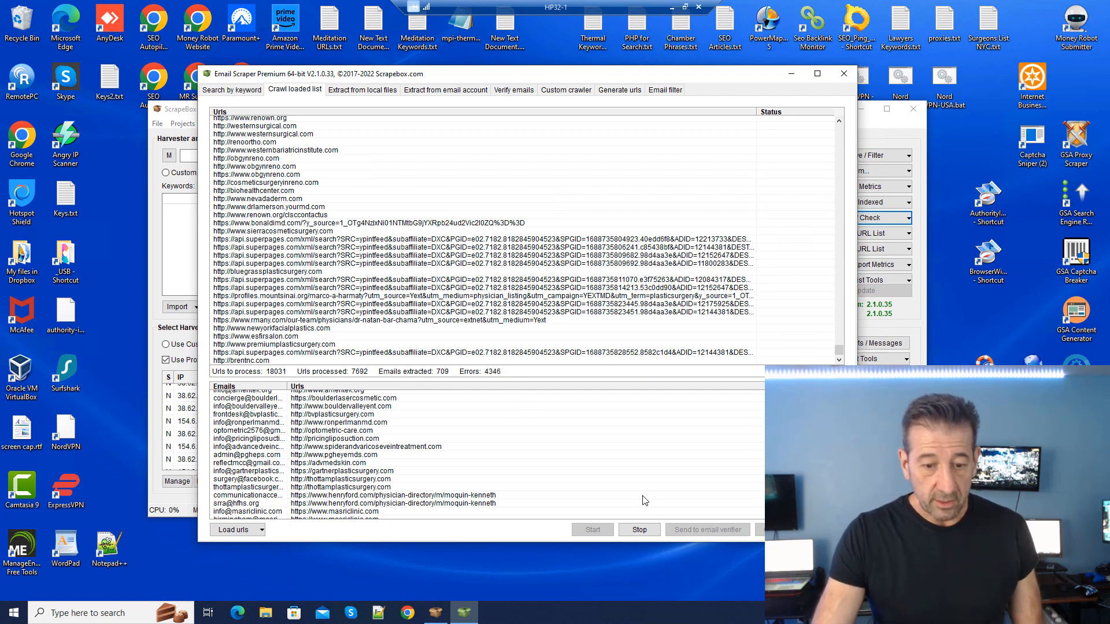
pyautogui.click(649, 531)
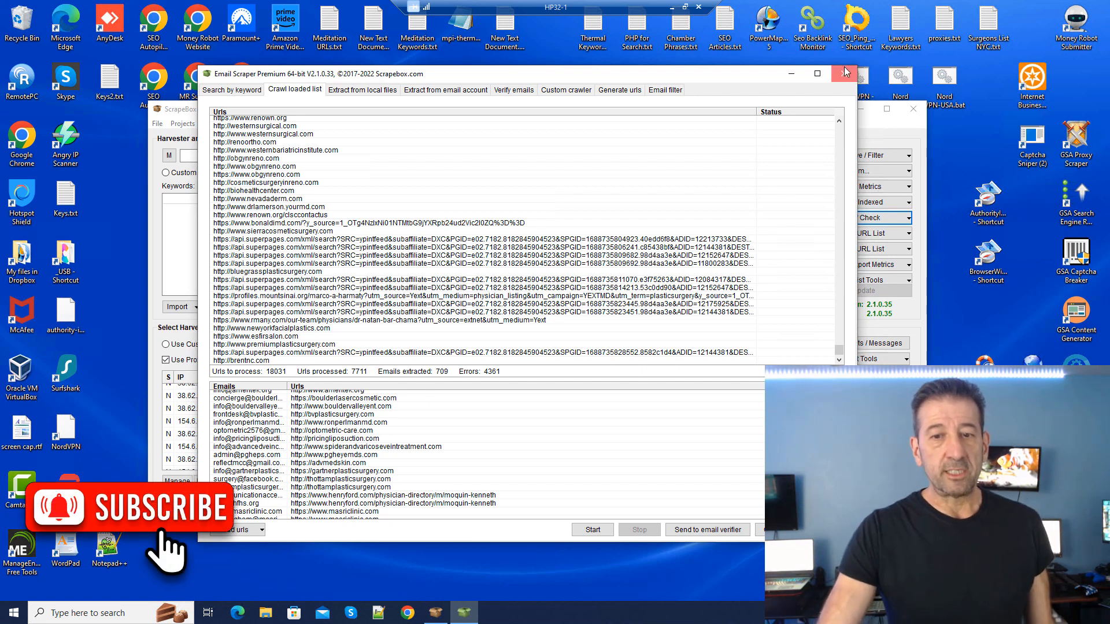
# Step: Close Email Scraper Premium and review the Grab / Check functions available for the harvested URLs
pyautogui.click(842, 75)
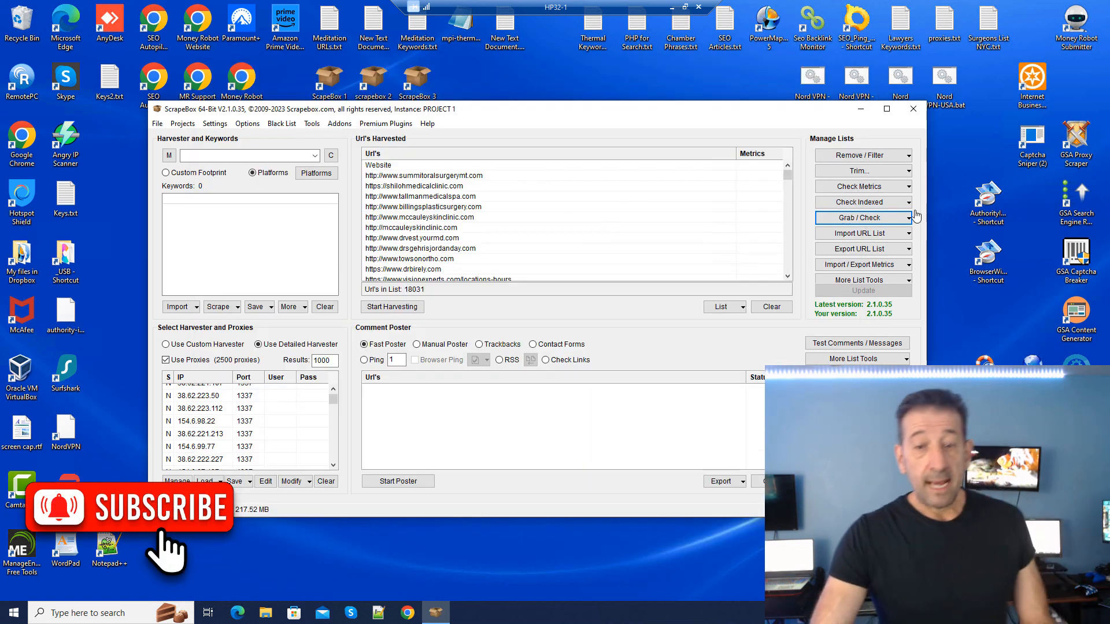
pyautogui.click(905, 219)
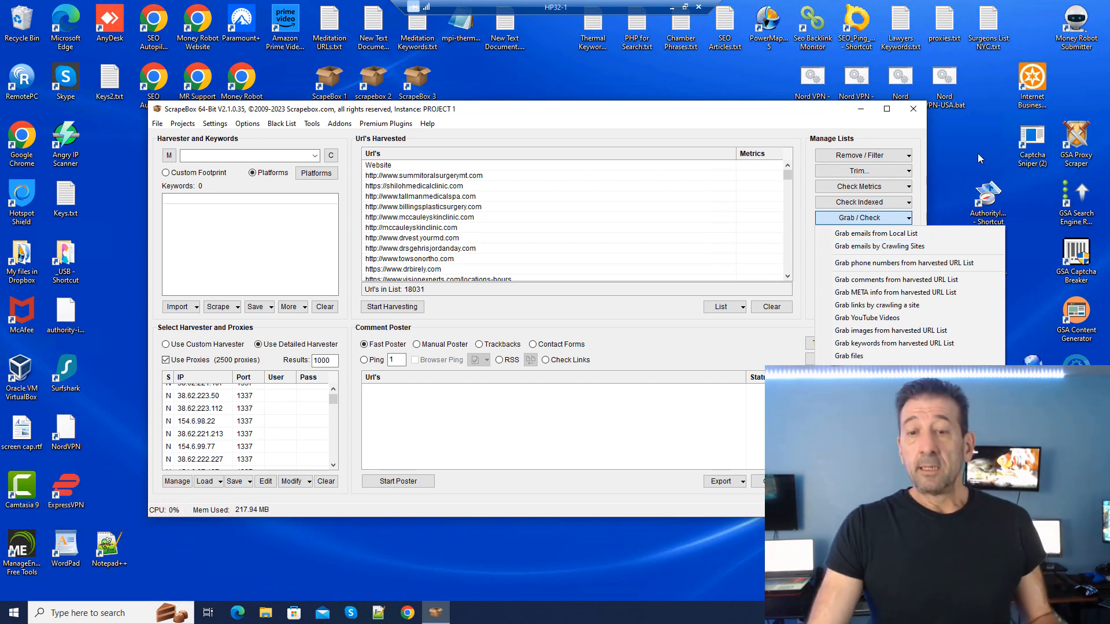
pyautogui.click(961, 159)
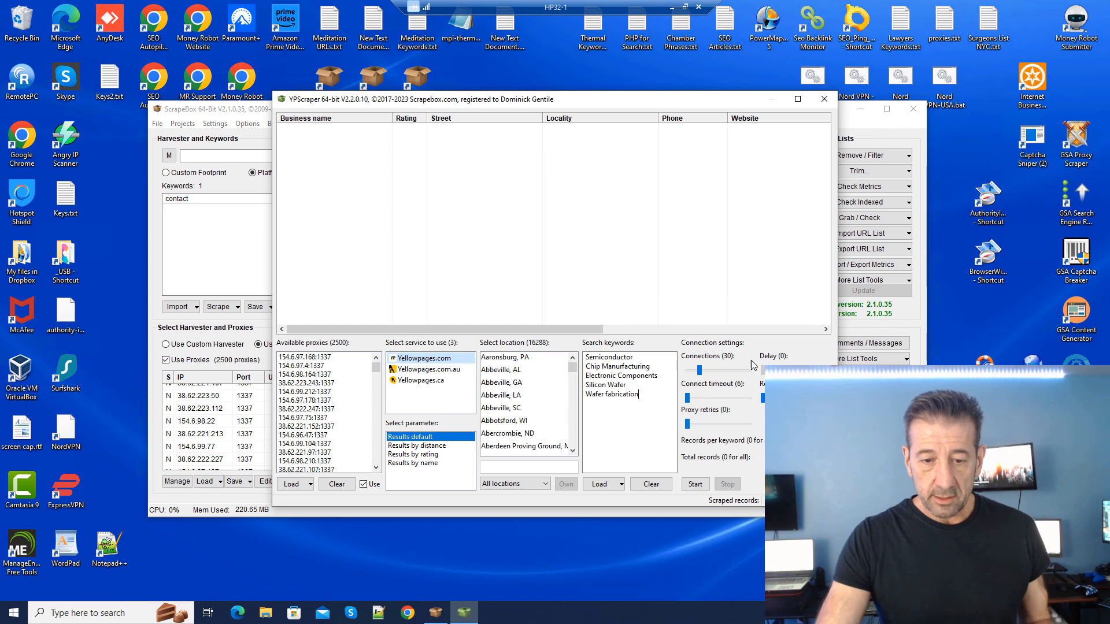
# Step: Scrape Yellowpages.com listings for the semiconductor-related keywords across all locations, check the incoming records, and stop the run
pyautogui.click(696, 484)
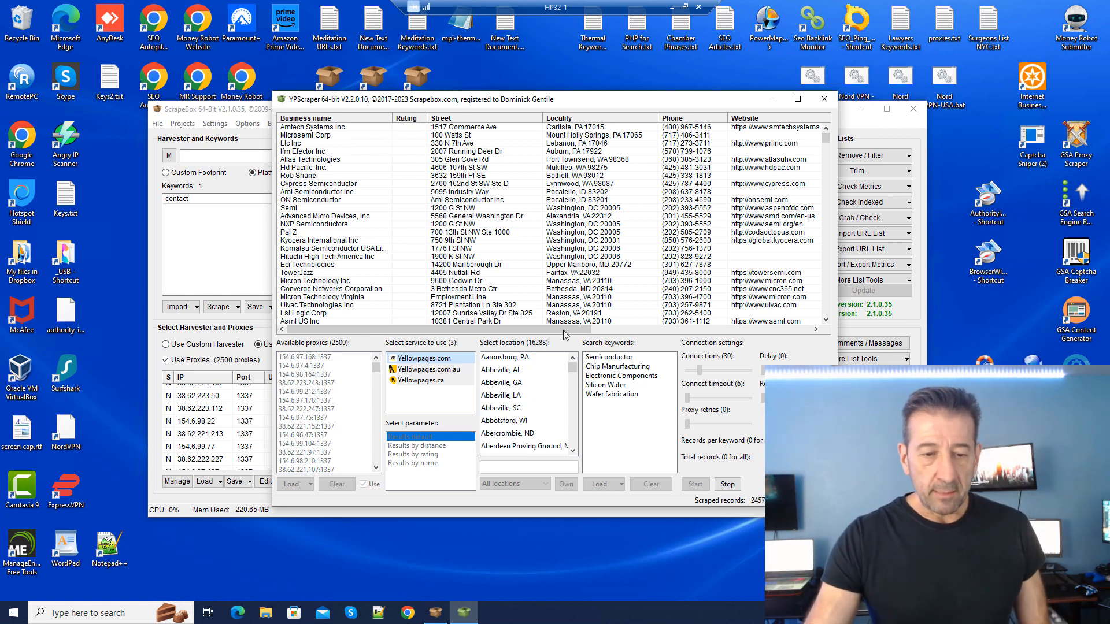
pyautogui.moveTo(565, 334); pyautogui.dragTo(814, 345)
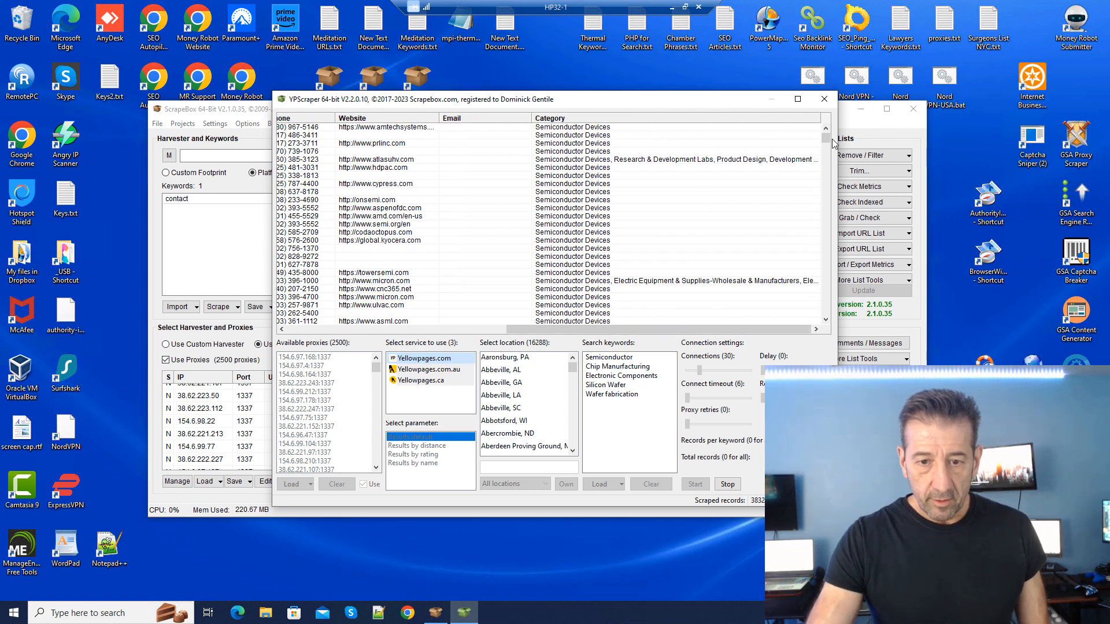
pyautogui.moveTo(825, 139); pyautogui.dragTo(826, 302)
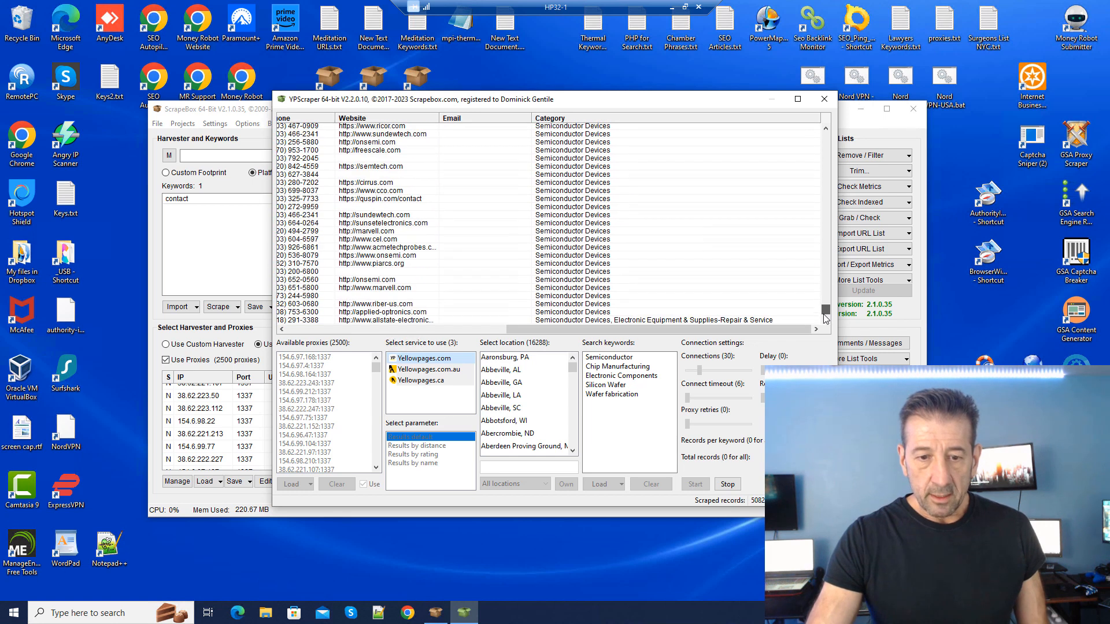
pyautogui.scroll(-7, 738, 292)
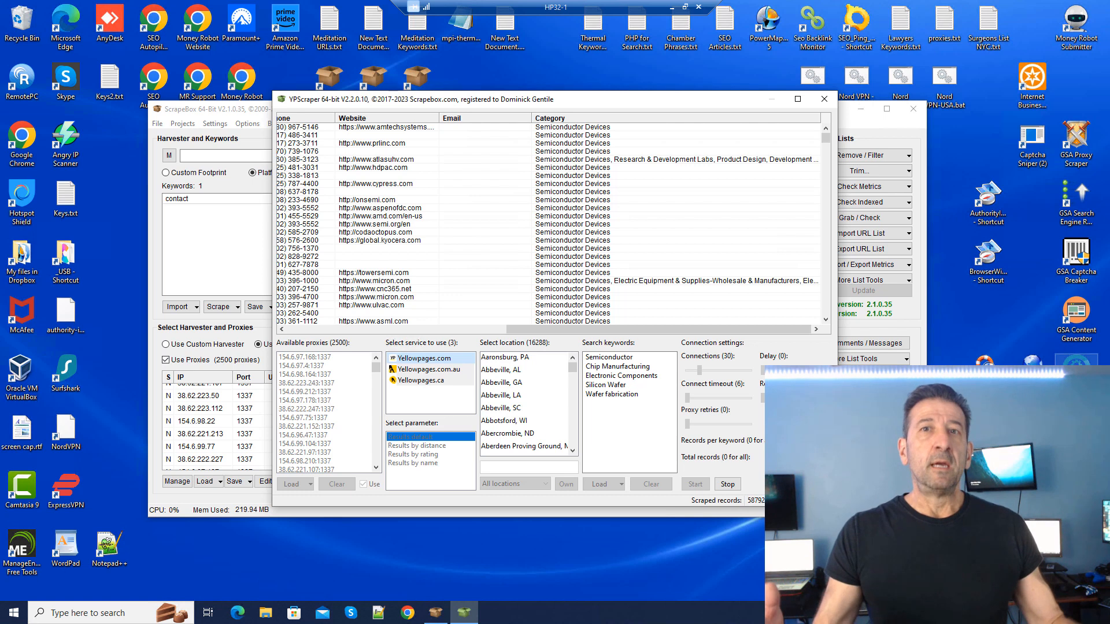
pyautogui.click(716, 486)
# Step: Enlarge the YPScraper window and examine the scraped listings' categories against the Electronic Components keyword
pyautogui.moveTo(836, 505); pyautogui.dragTo(1095, 568)
pyautogui.moveTo(785, 101); pyautogui.dragTo(642, 74)
pyautogui.moveTo(941, 113); pyautogui.dragTo(942, 119)
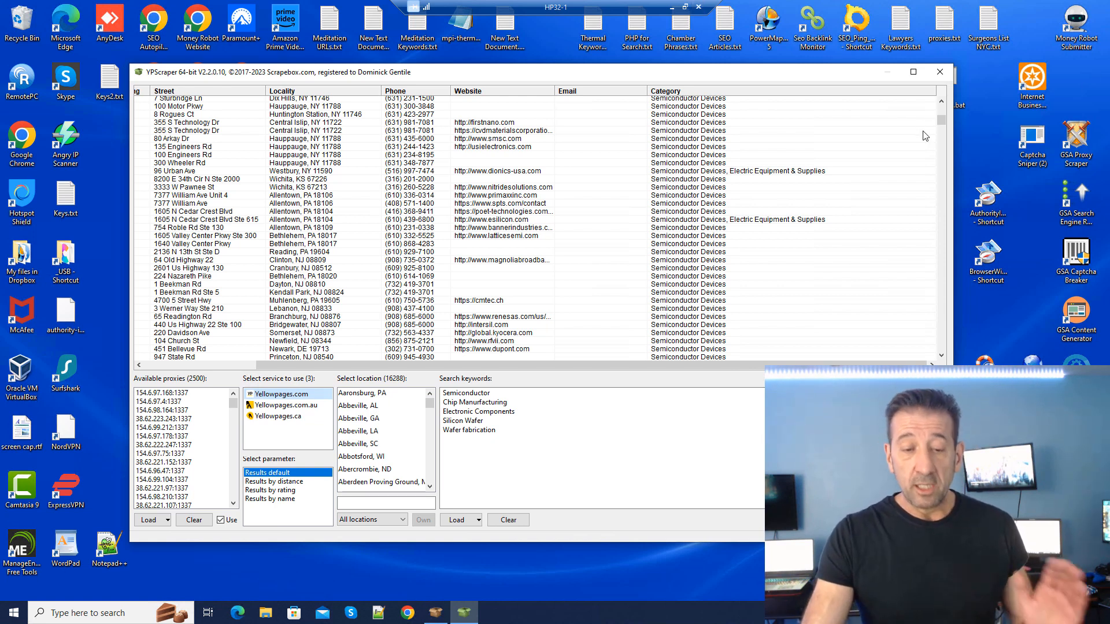
pyautogui.moveTo(513, 416); pyautogui.dragTo(484, 413)
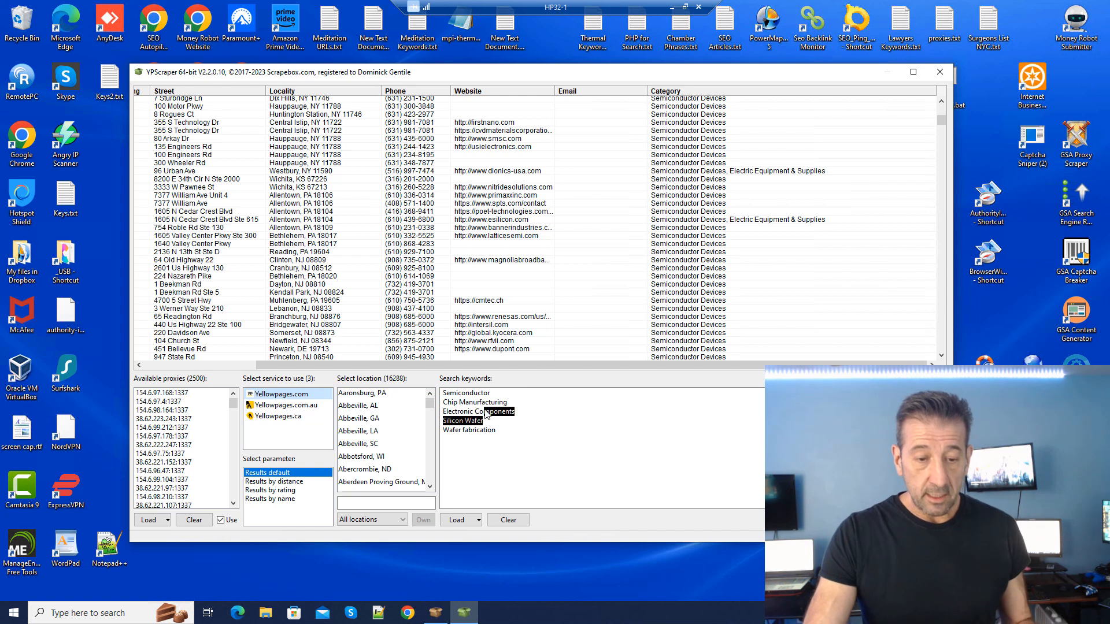
pyautogui.click(484, 412)
pyautogui.hotkey('shift', 'Home')
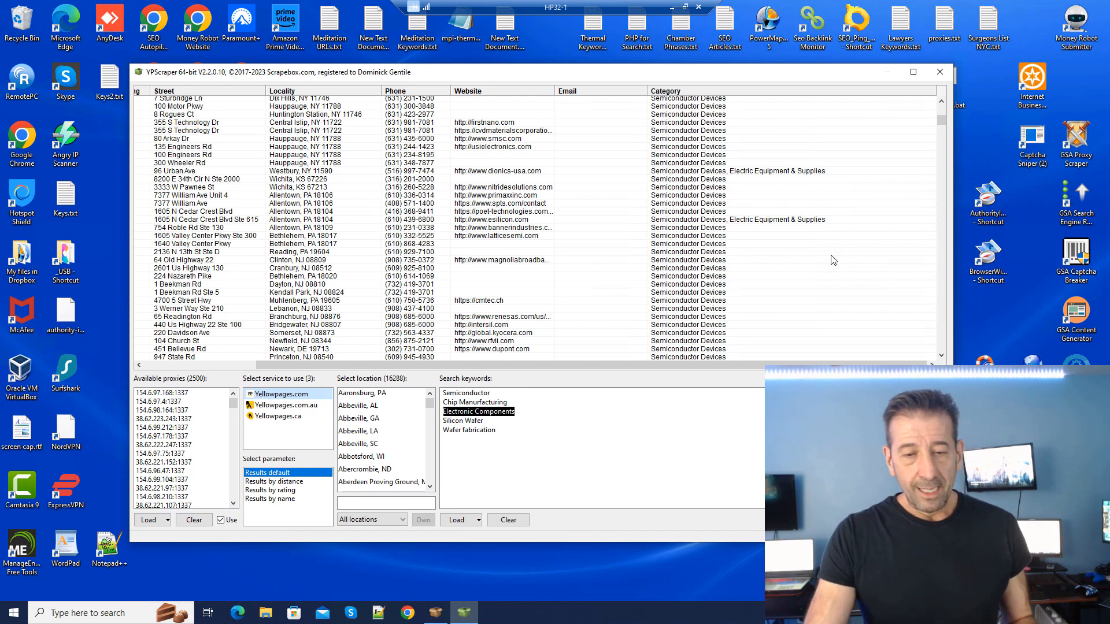
pyautogui.moveTo(946, 119); pyautogui.dragTo(947, 133)
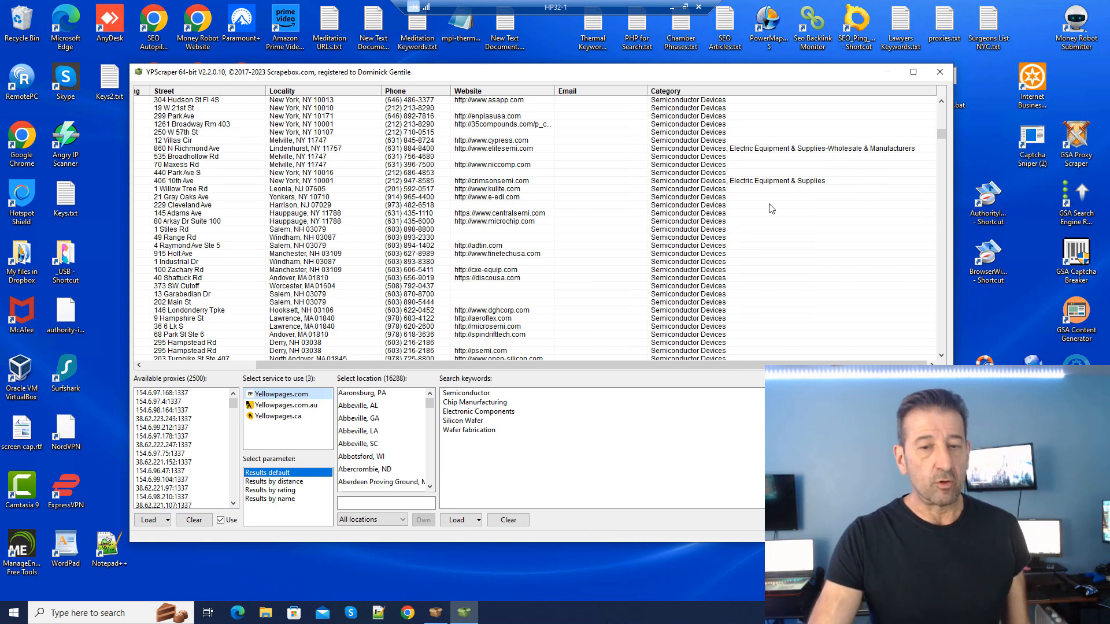
pyautogui.scroll(3, 738, 243)
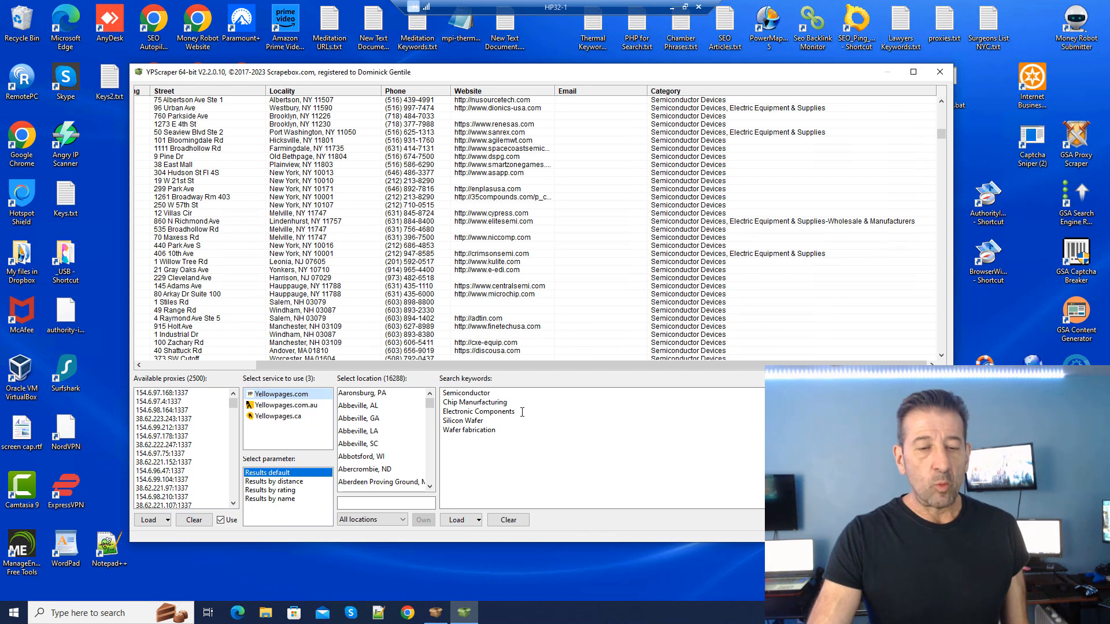
# Step: Replace all the search keywords with the single keyword "Semiconductor Test"
pyautogui.moveTo(522, 412); pyautogui.dragTo(434, 409)
pyautogui.press('Delete')
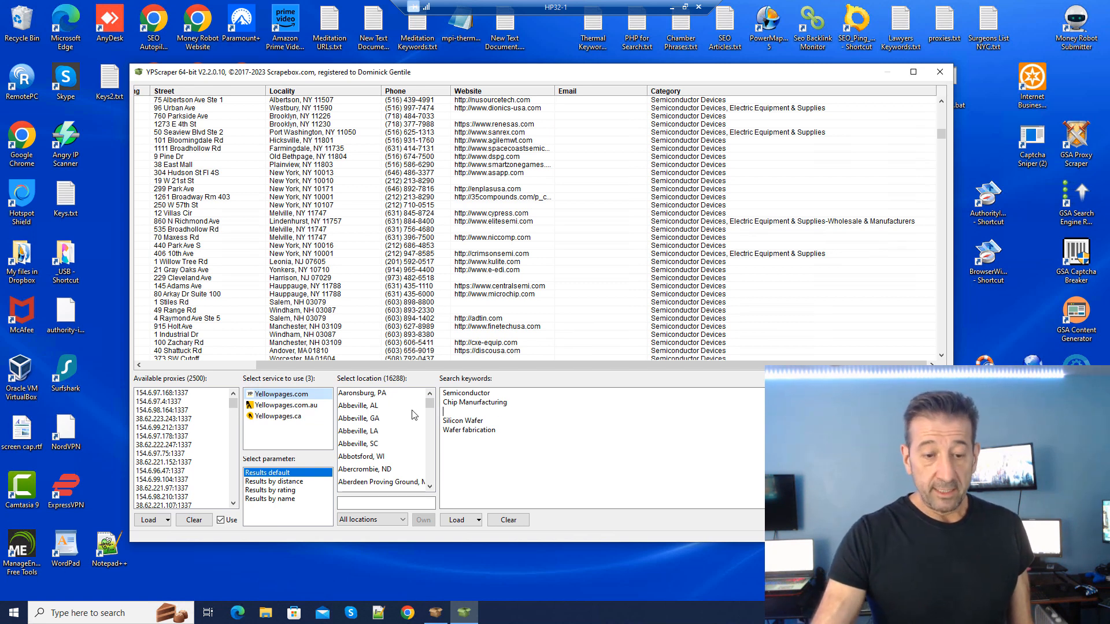
pyautogui.moveTo(516, 440); pyautogui.dragTo(435, 388)
pyautogui.press('Delete')
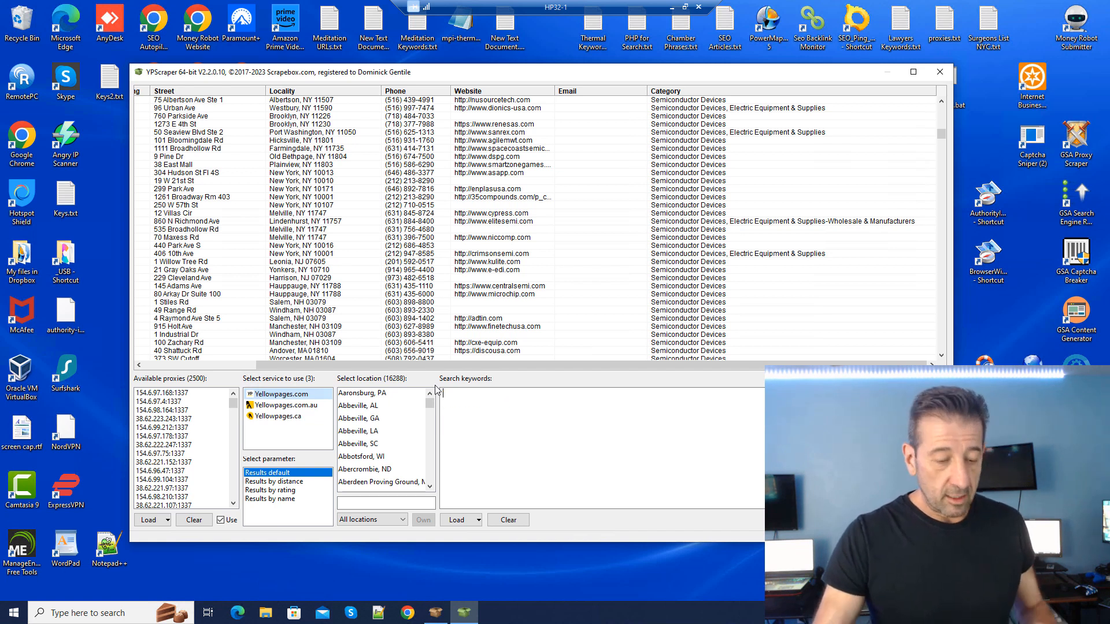
pyautogui.write('Semic')
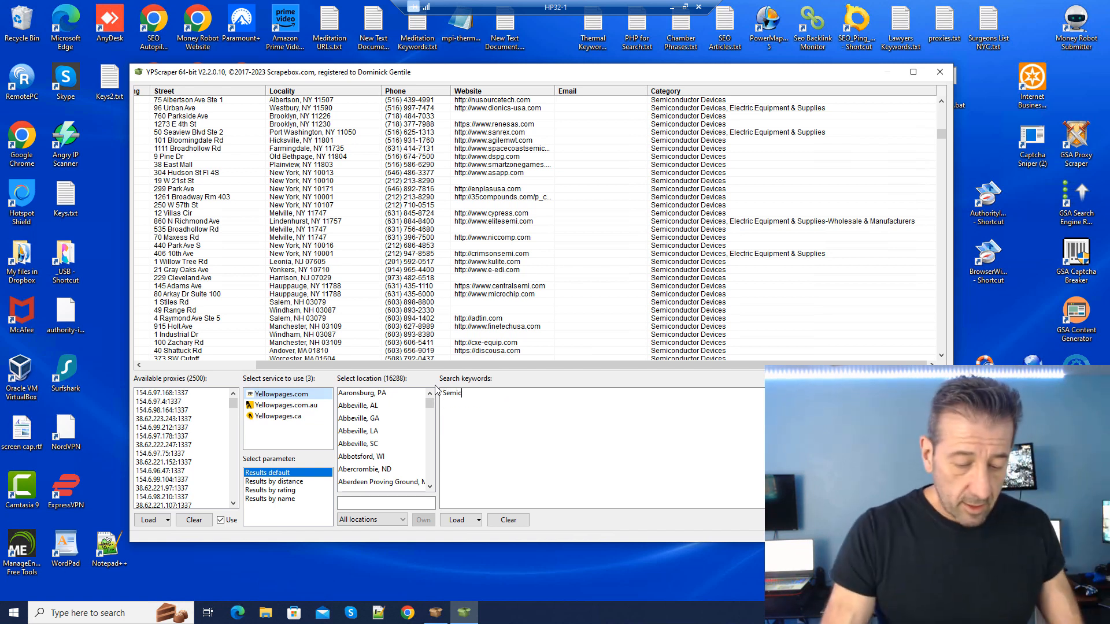
pyautogui.write('onduct')
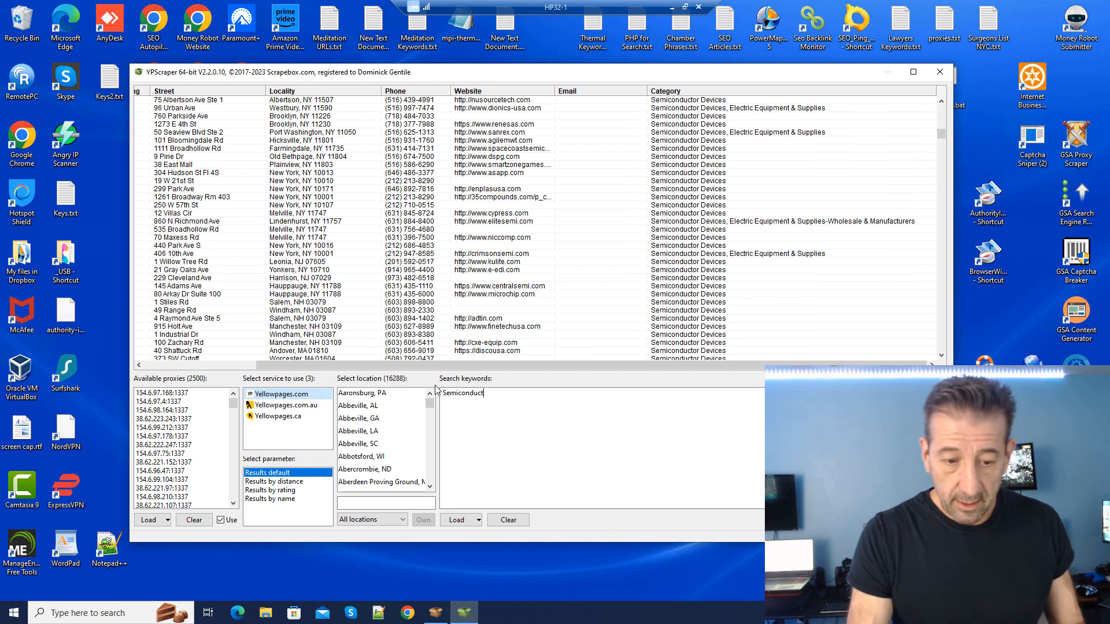
pyautogui.write('or ')
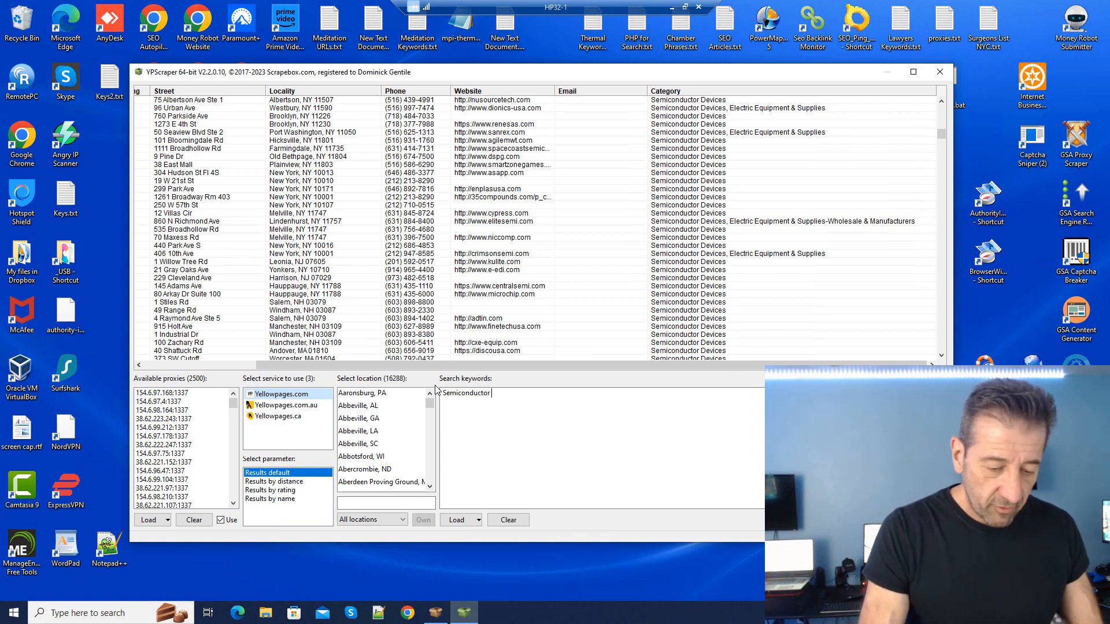
pyautogui.write('Test')
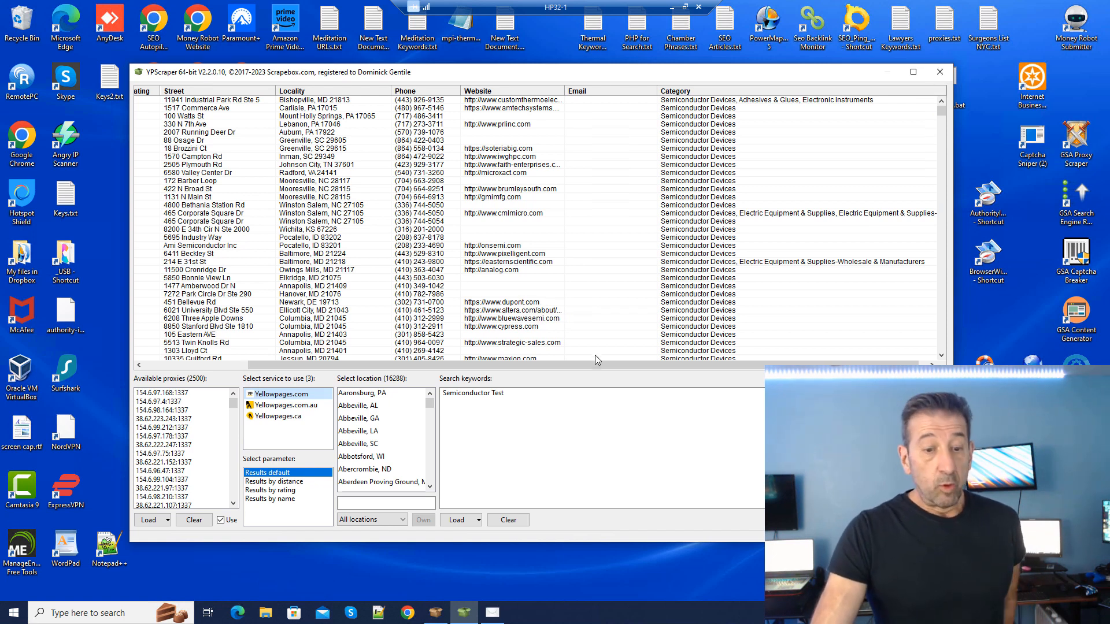
# Step: Check the business names in the scraped listings and switch to GSA Website Contact, moving its window lower
pyautogui.moveTo(574, 366); pyautogui.dragTo(460, 366)
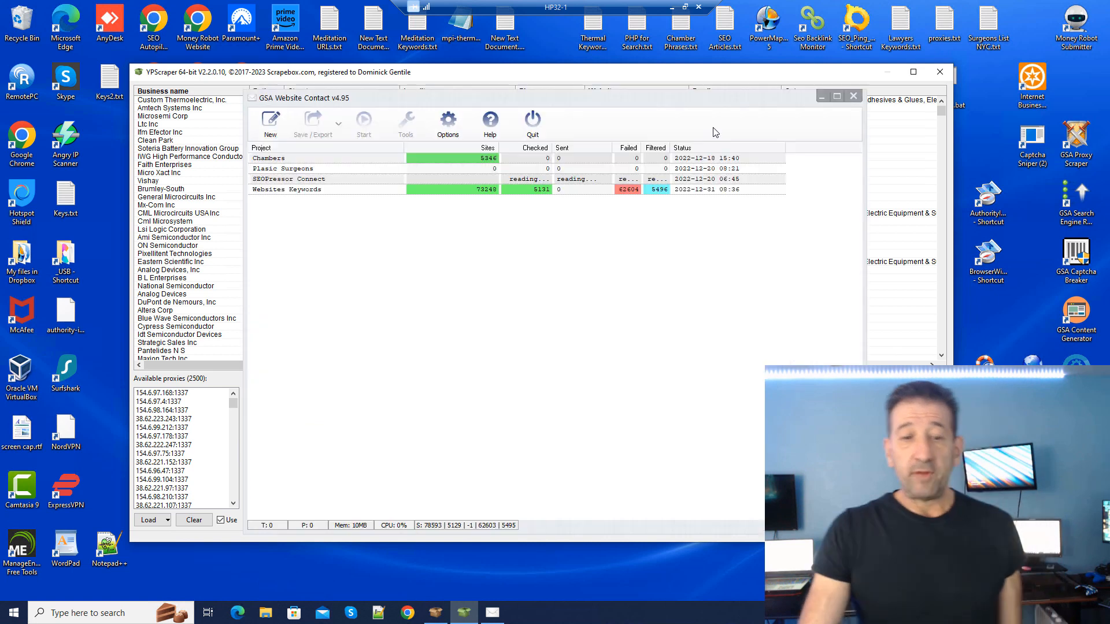
pyautogui.moveTo(736, 101); pyautogui.dragTo(730, 173)
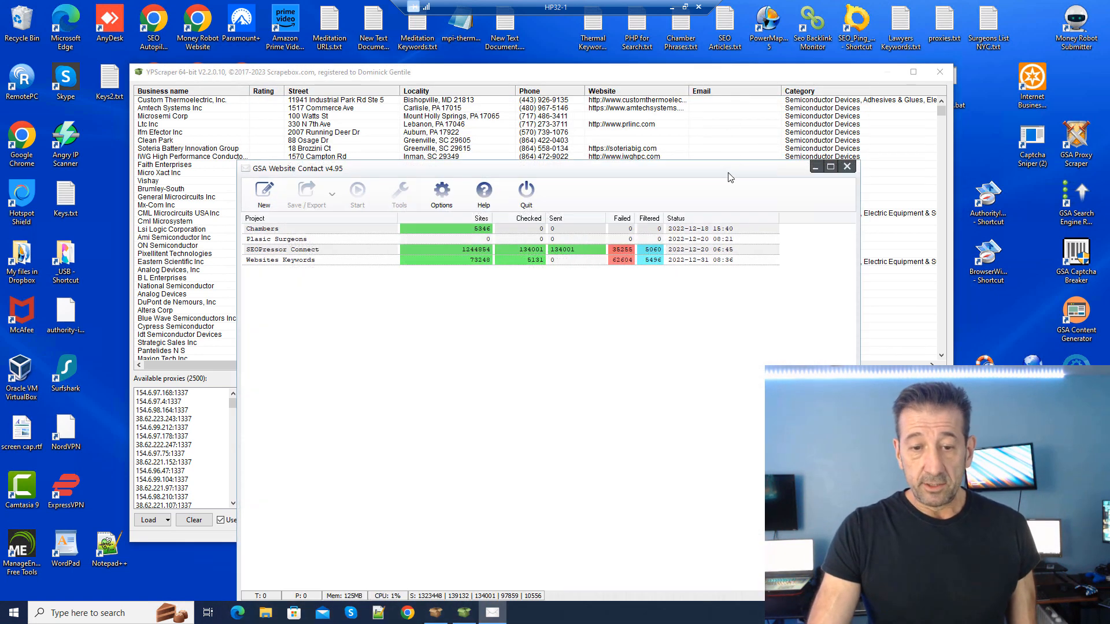
pyautogui.click(721, 109)
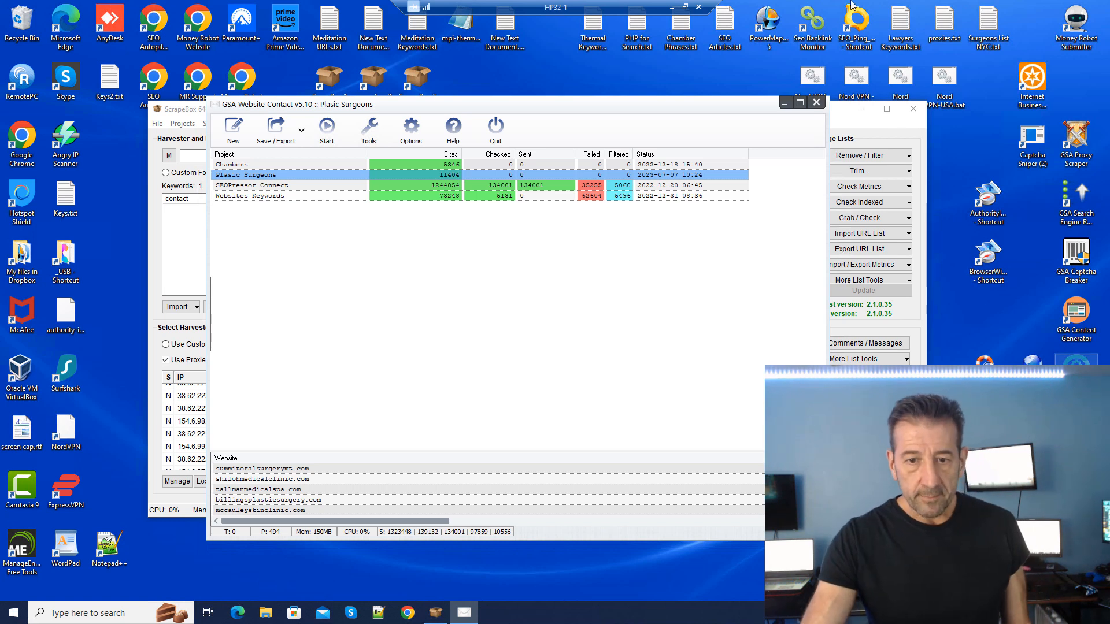
# Step: Minimize GSA Website Contact and switch back to the ScrapeBox main window
pyautogui.click(860, 108)
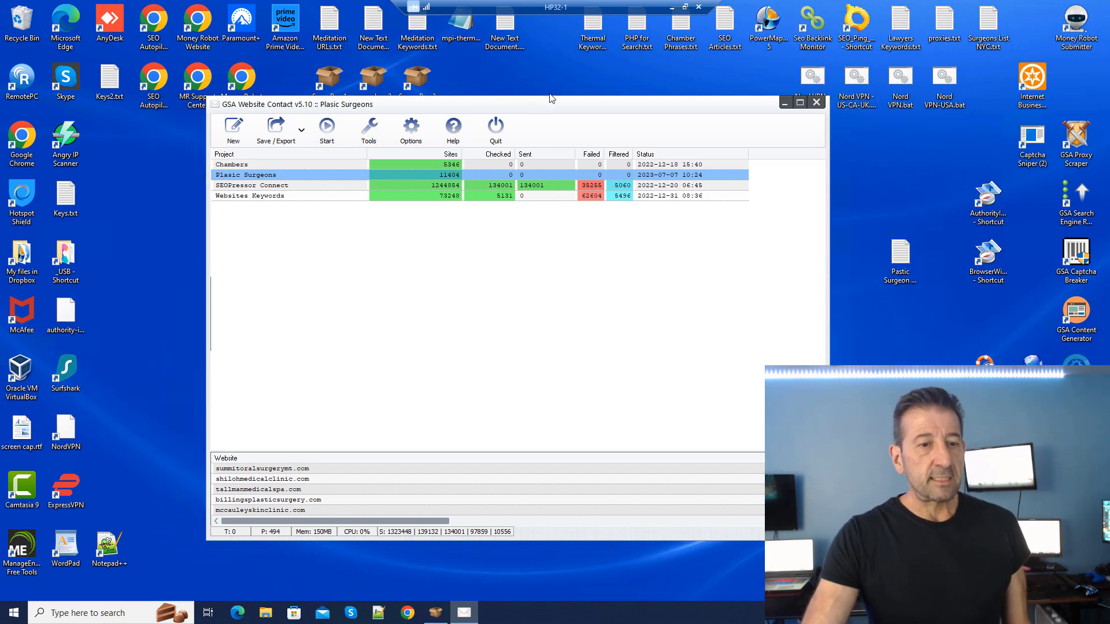
pyautogui.moveTo(533, 102); pyautogui.dragTo(547, 92)
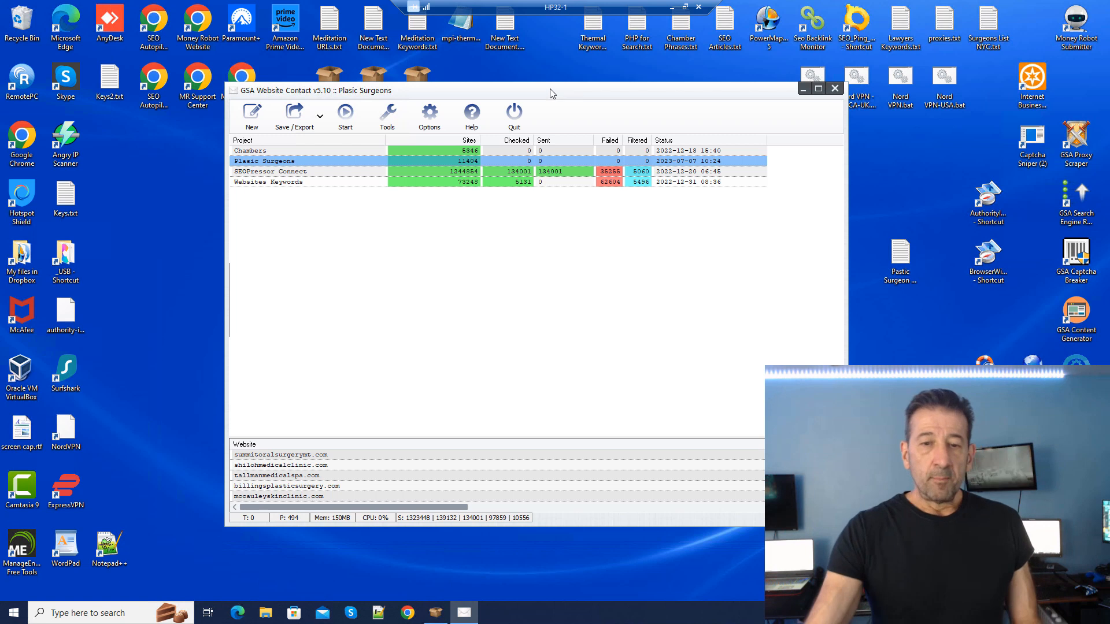
pyautogui.click(803, 89)
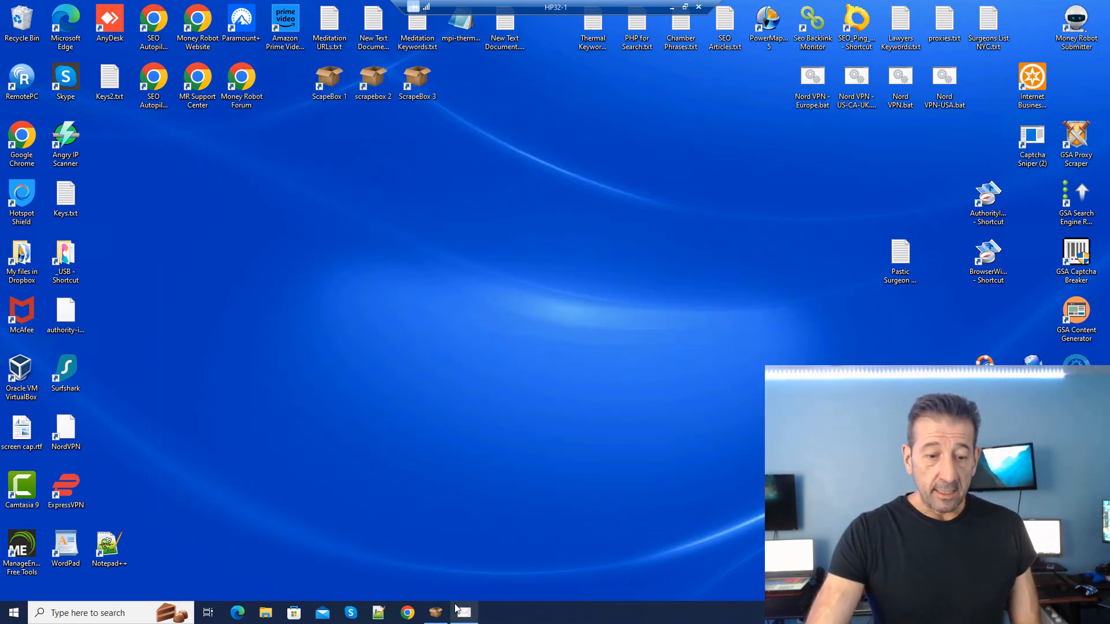
pyautogui.click(431, 617)
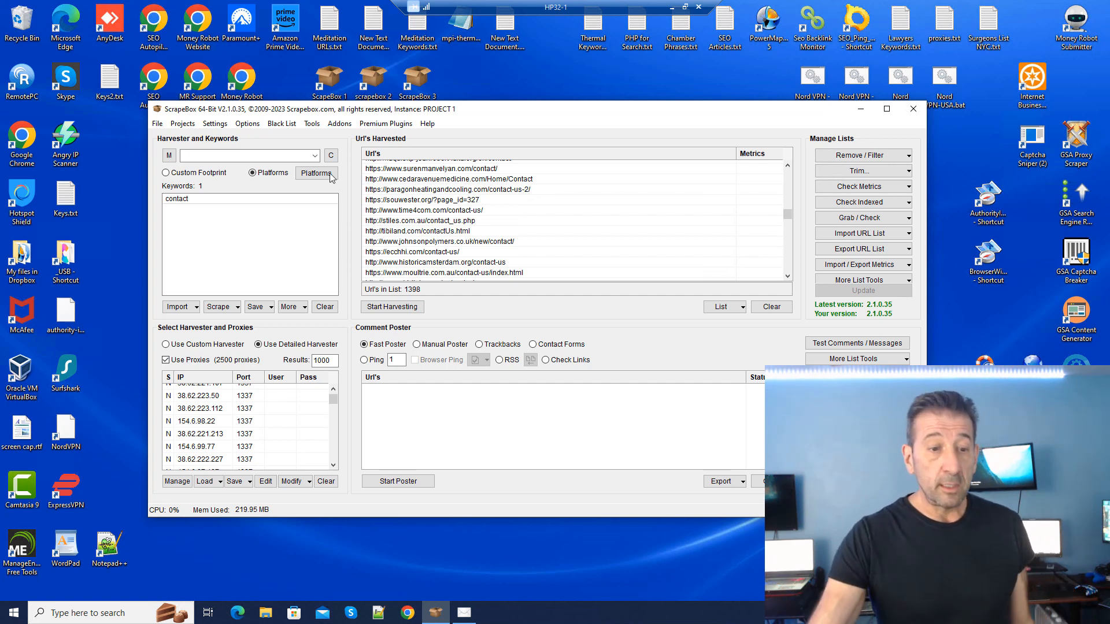
# Step: Review the list of available ScrapeBox add-ons and move the ScrapeBox window slightly up the desktop
pyautogui.click(341, 124)
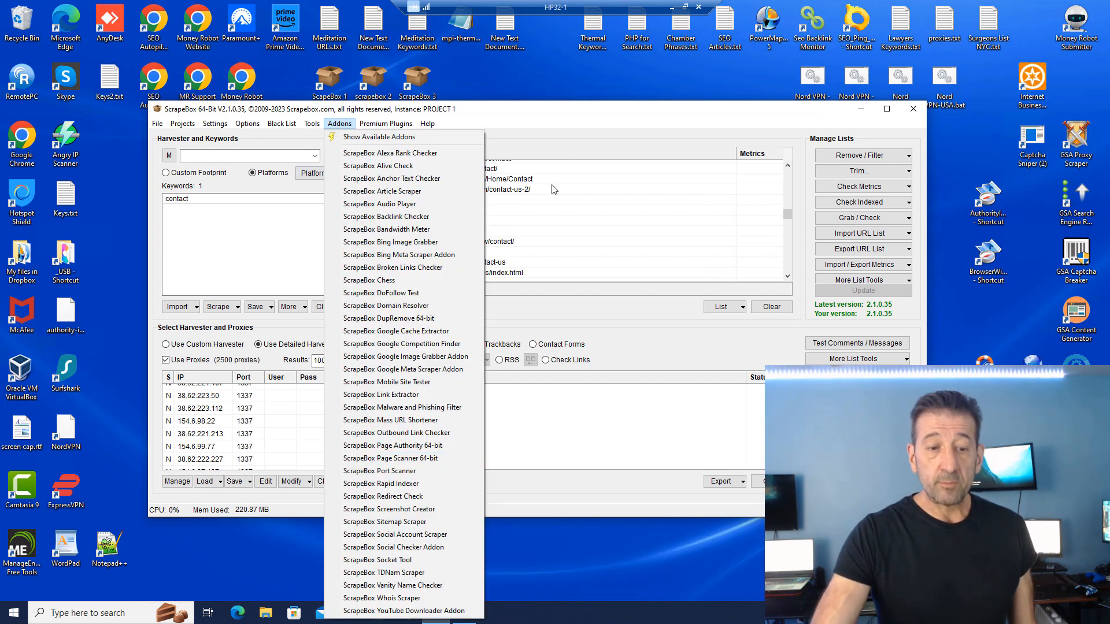
pyautogui.click(564, 119)
pyautogui.doubleClick(565, 117)
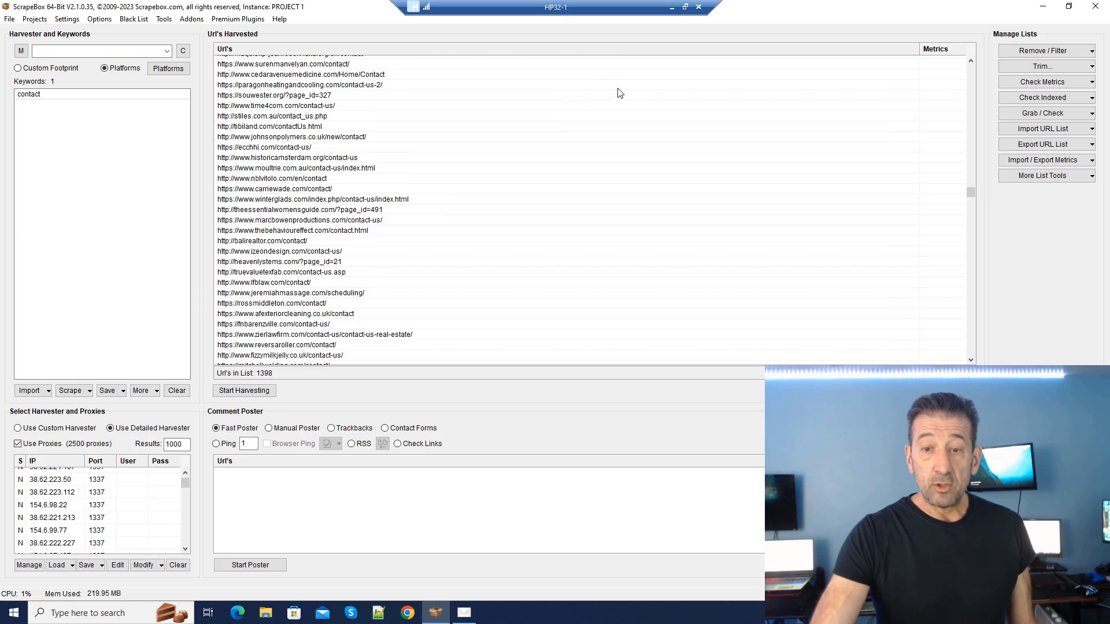
pyautogui.click(1069, 8)
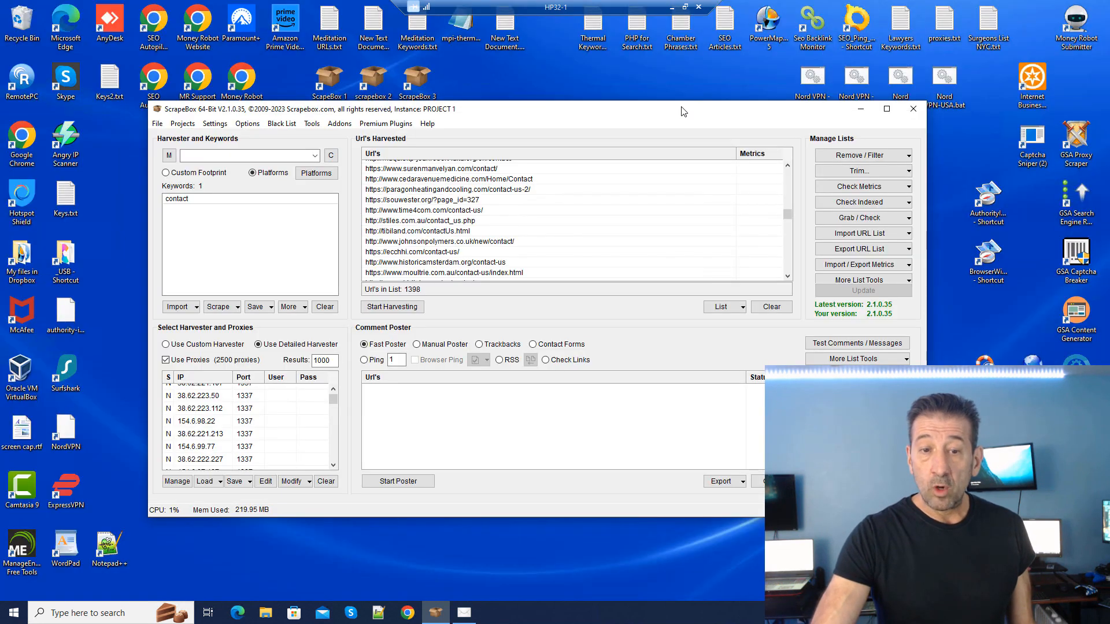
pyautogui.moveTo(687, 109); pyautogui.dragTo(680, 80)
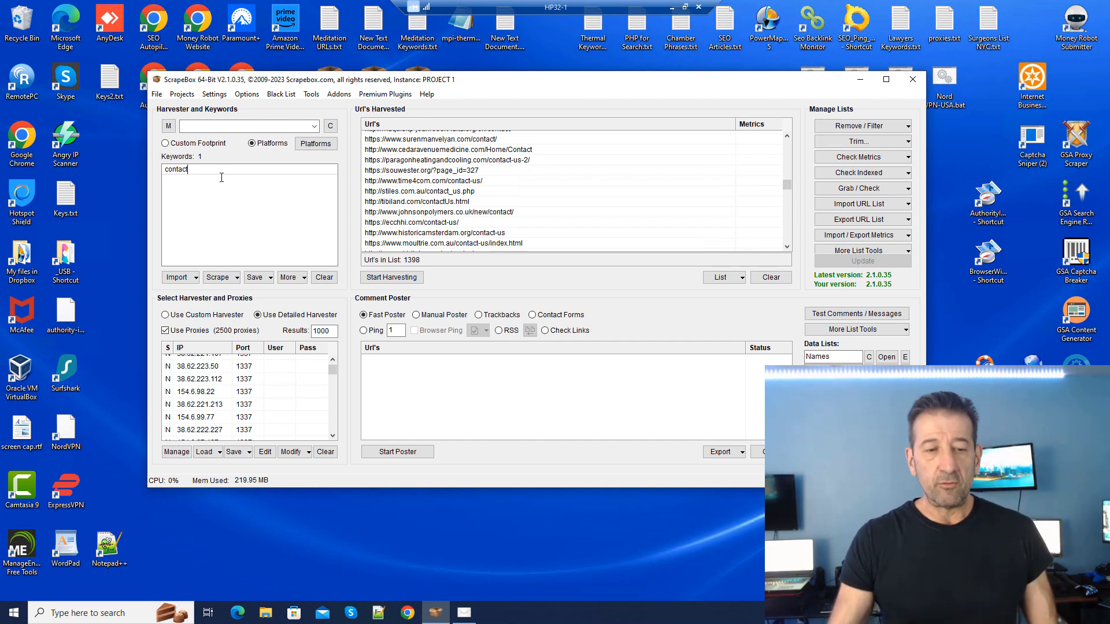
# Step: Review the loaded proxy list and the premium plugins available in ScrapeBox on HP32-1
pyautogui.click(328, 367)
pyautogui.moveTo(333, 366)
pyautogui.mouseDown()
pyautogui.moveTo(333, 431)
pyautogui.moveTo(332, 365)
pyautogui.mouseUp()
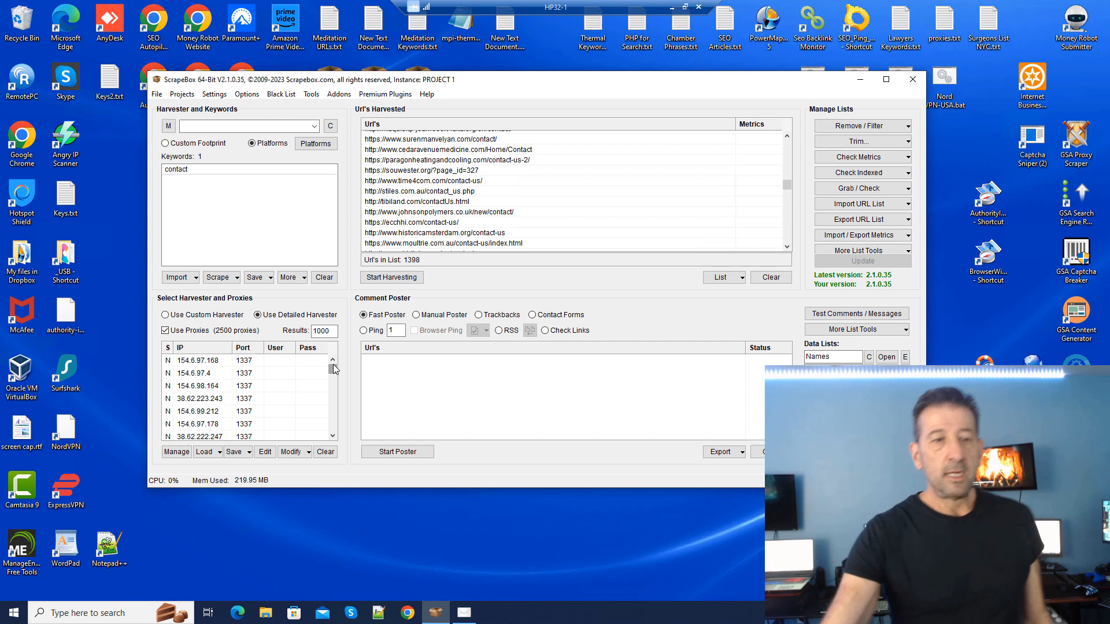
pyautogui.click(396, 95)
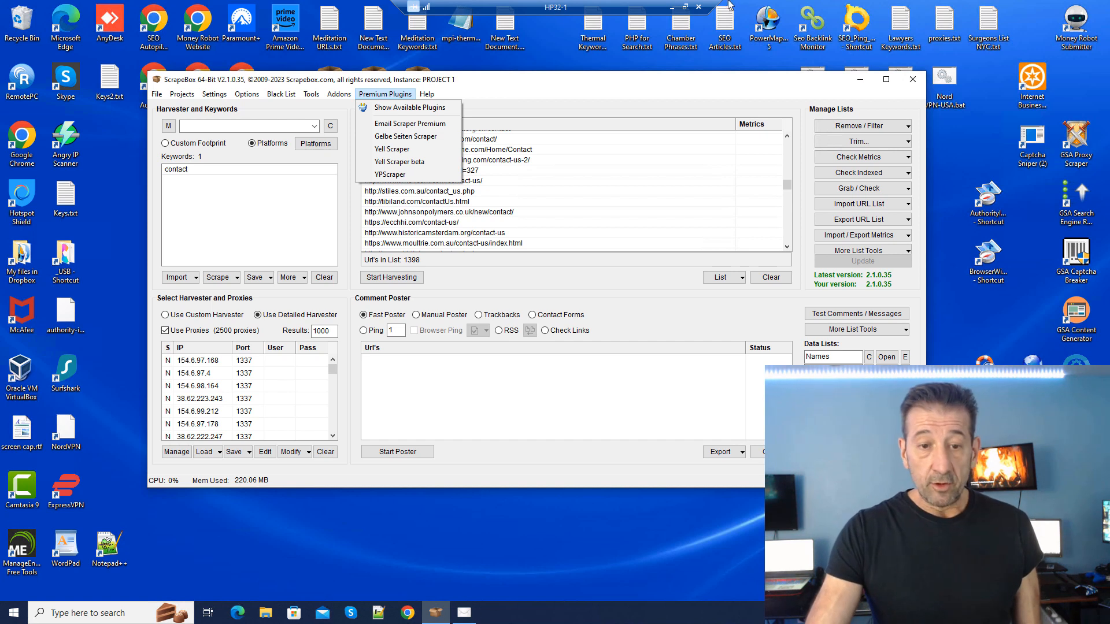
# Step: Switch to the HP32-3 remote desktop session and move its ScrapeBox window slightly up and to the right
pyautogui.click(672, 7)
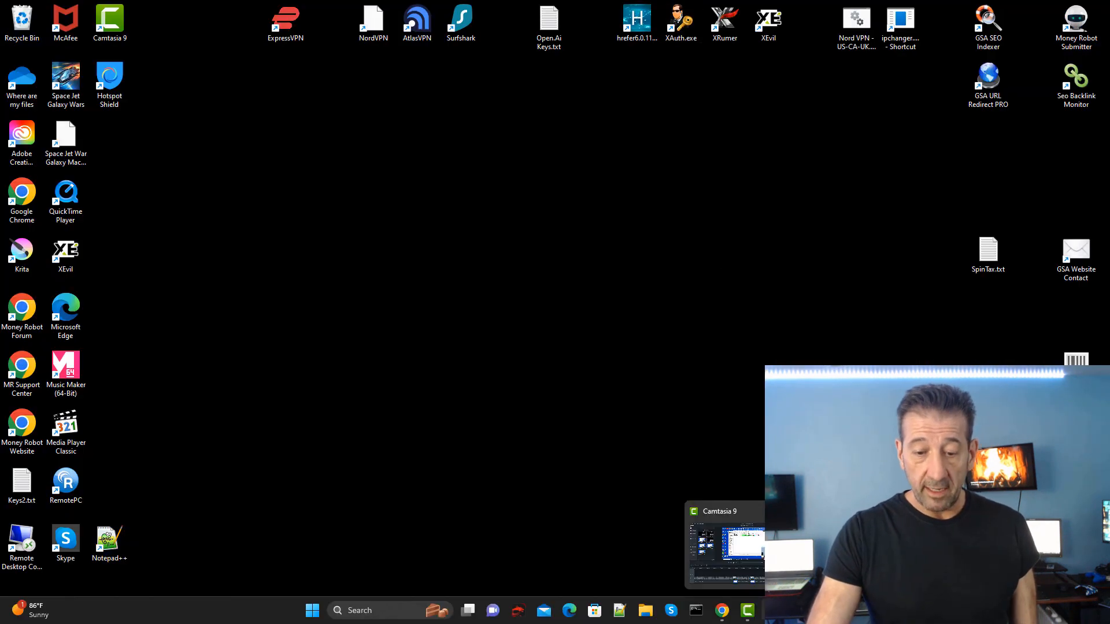
pyautogui.click(695, 610)
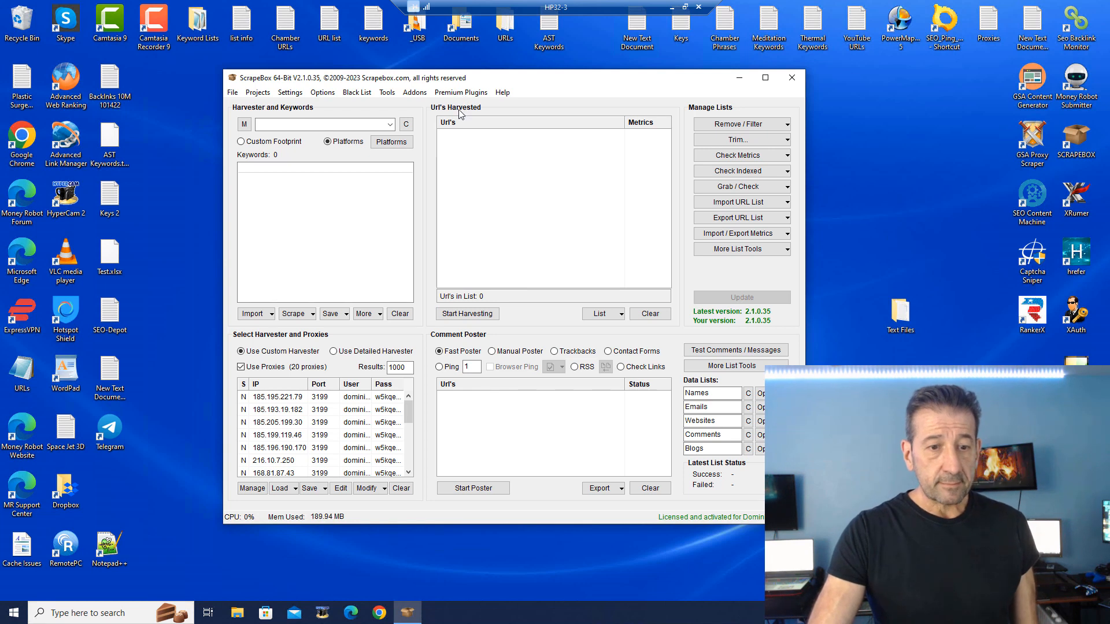
pyautogui.moveTo(575, 84); pyautogui.dragTo(607, 80)
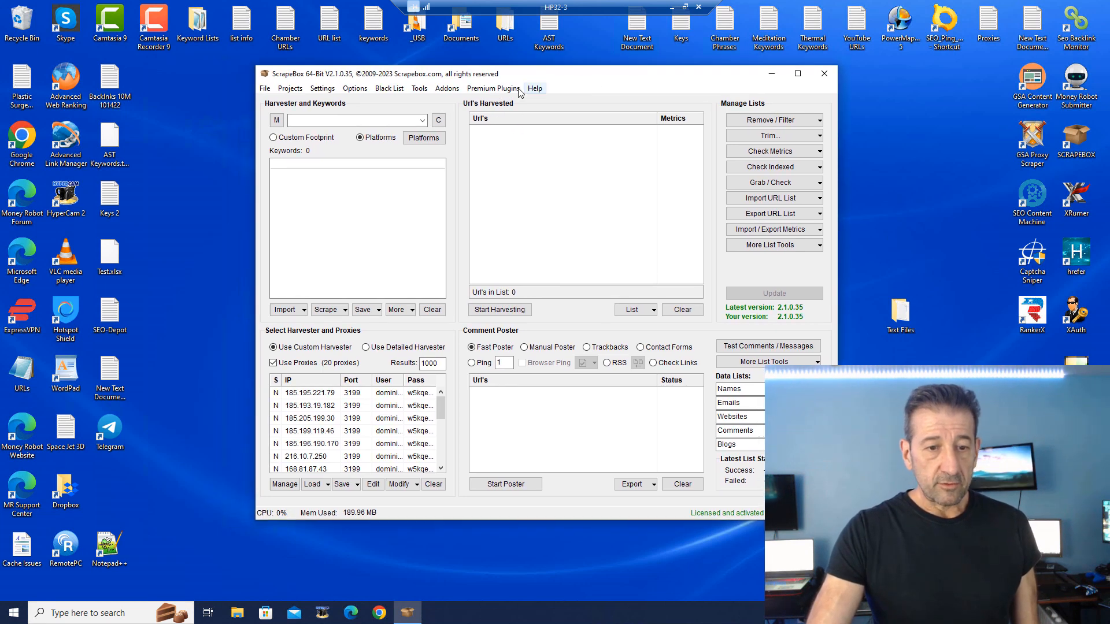
# Step: Install the Email Scraper Premium plugin from ScrapeBox's available 64-bit plugins and close the plugin list
pyautogui.click(493, 87)
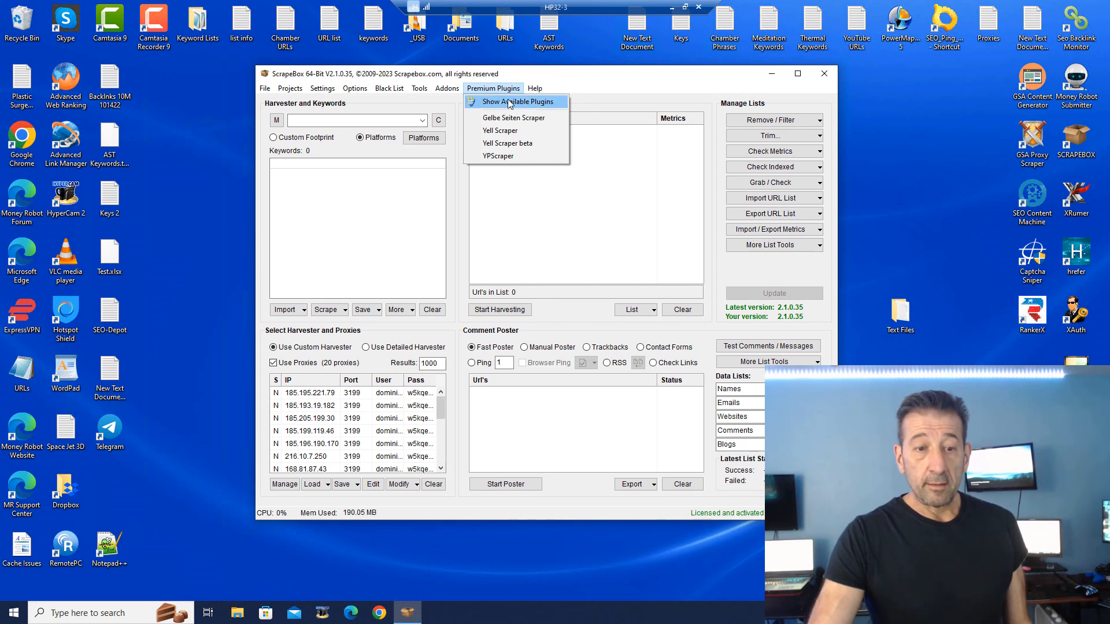
pyautogui.click(522, 103)
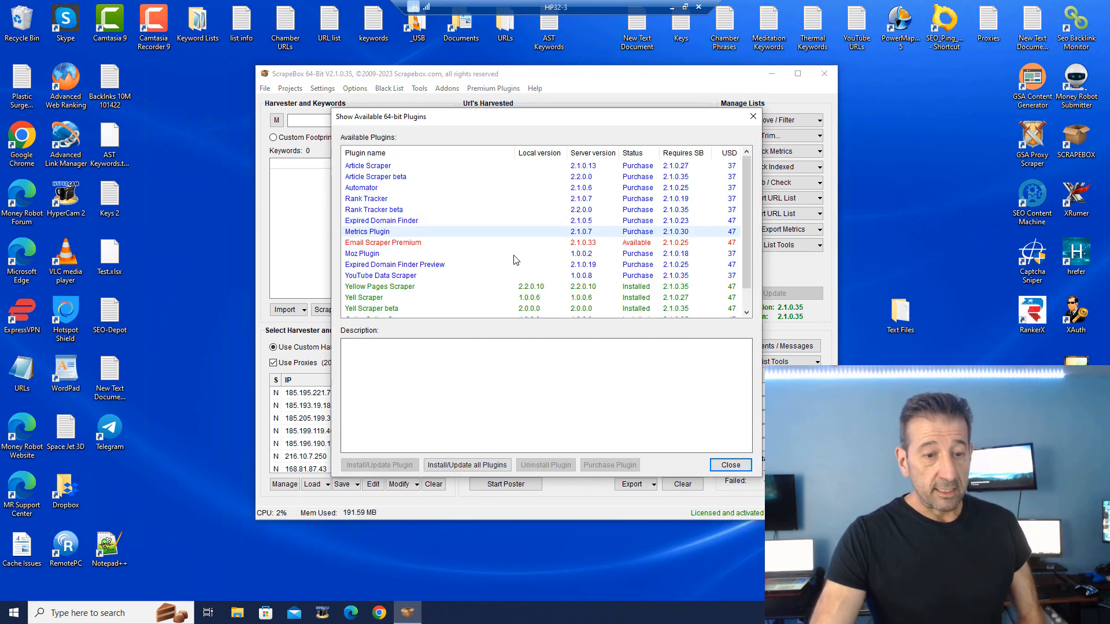
pyautogui.click(420, 245)
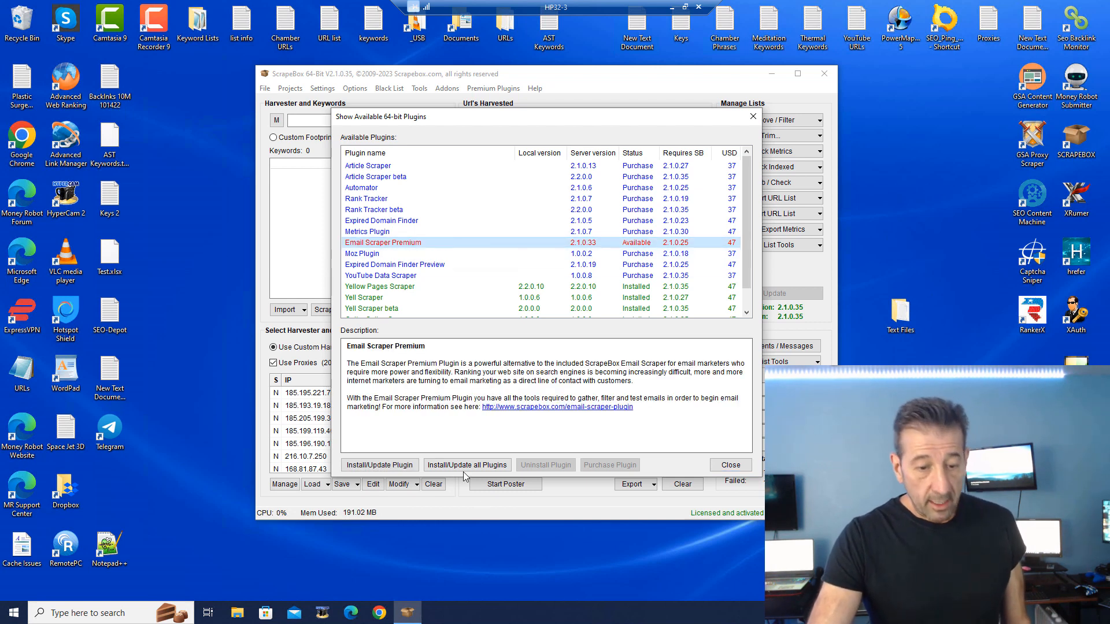
pyautogui.click(379, 465)
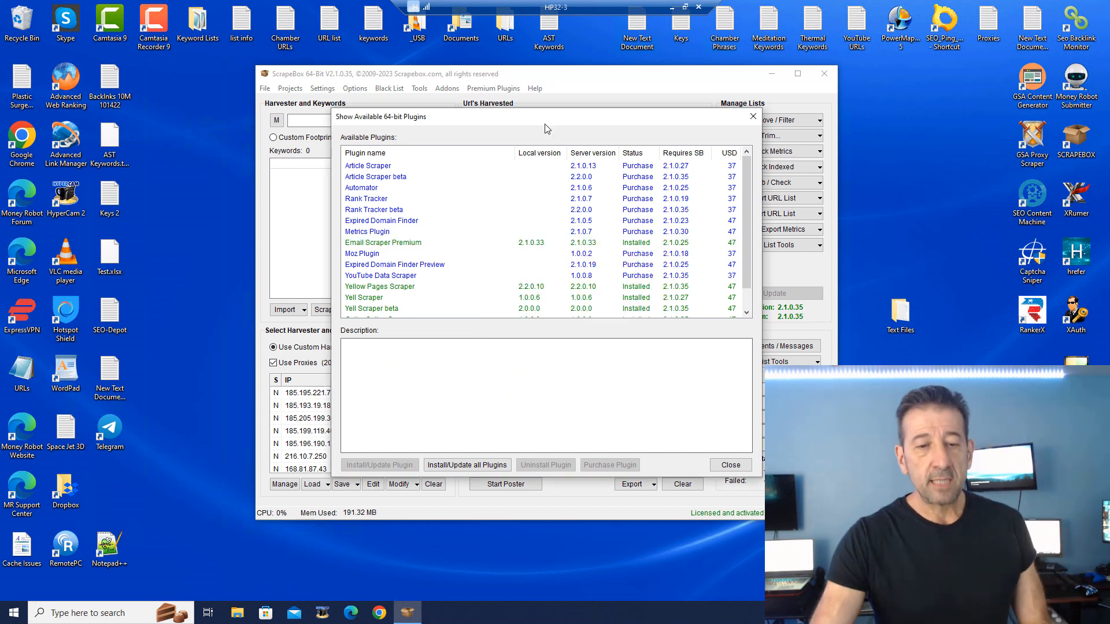
pyautogui.click(731, 465)
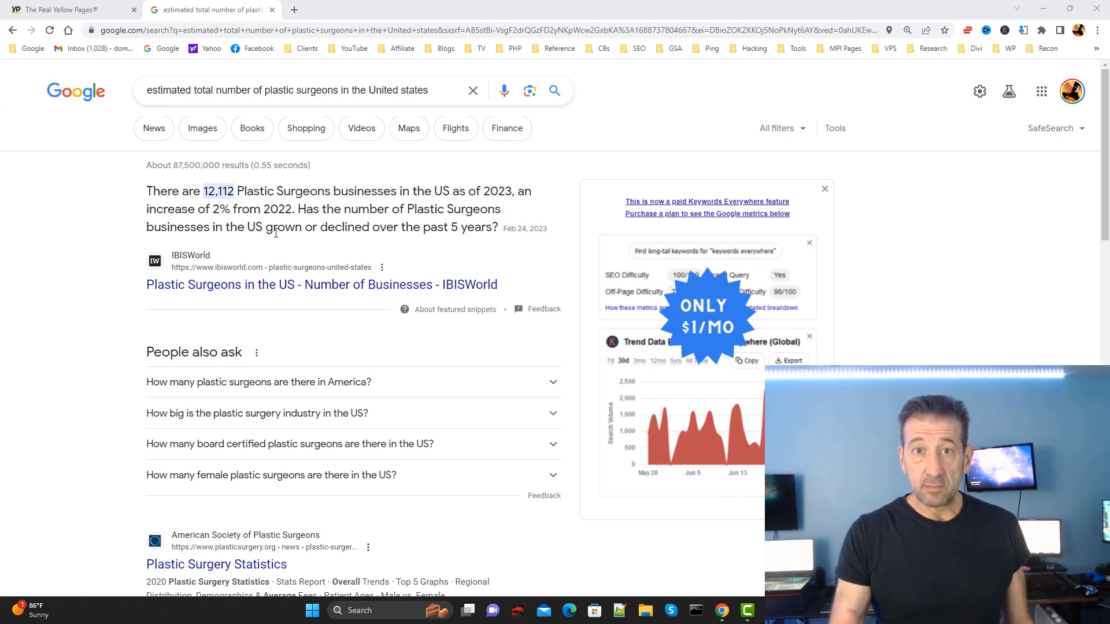
# Step: Minimize the browser showing the plastic surgeons search and switch to the HP32-1 remote desktop session
pyautogui.click(1043, 5)
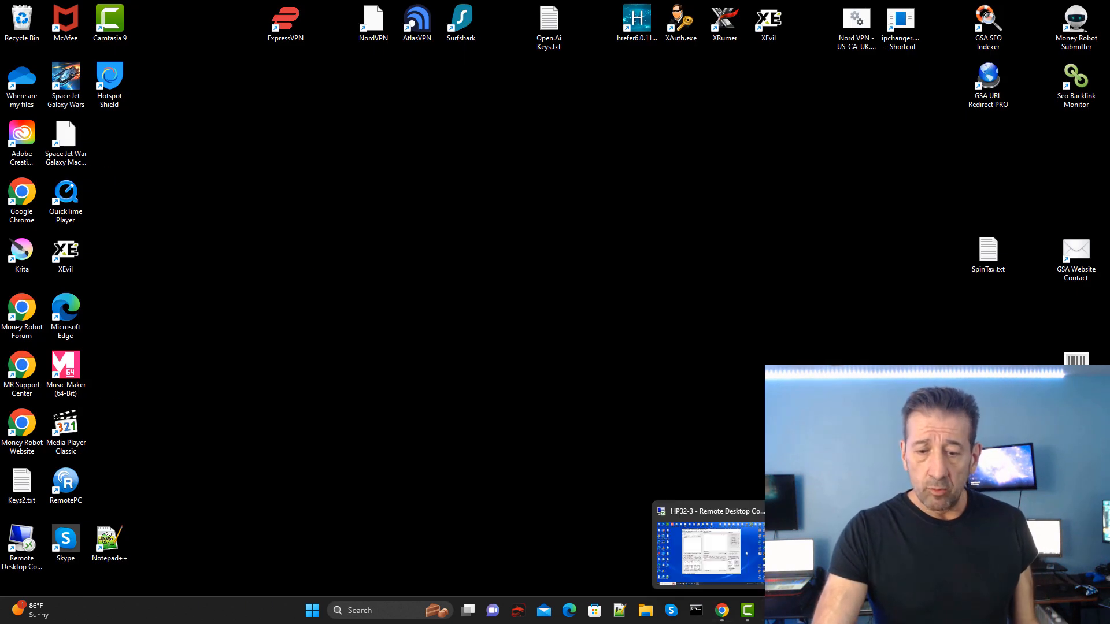
pyautogui.click(772, 610)
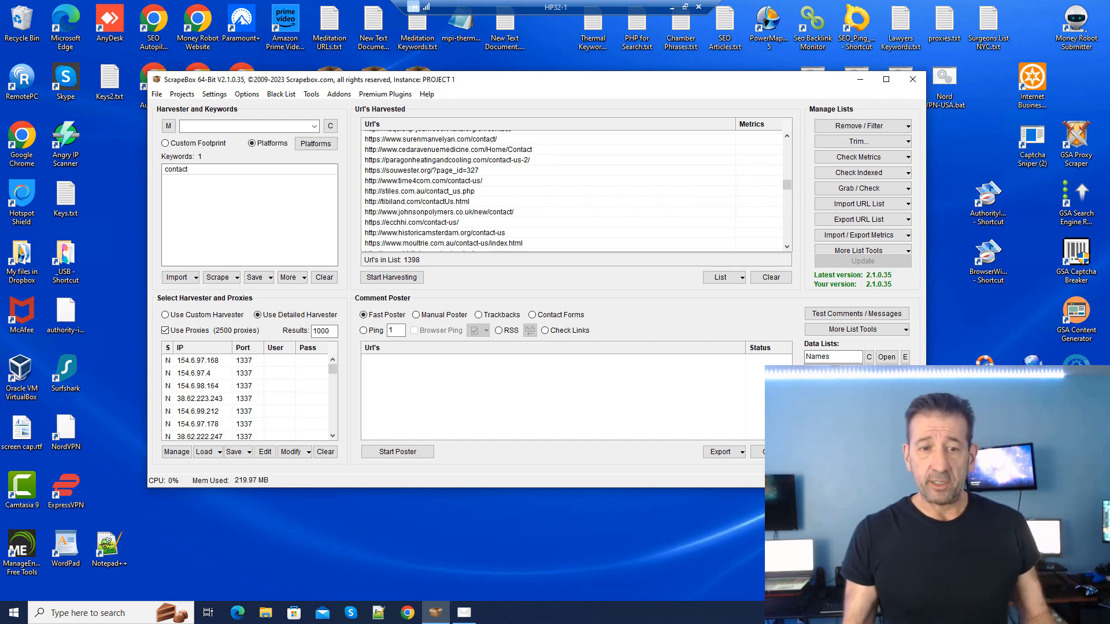